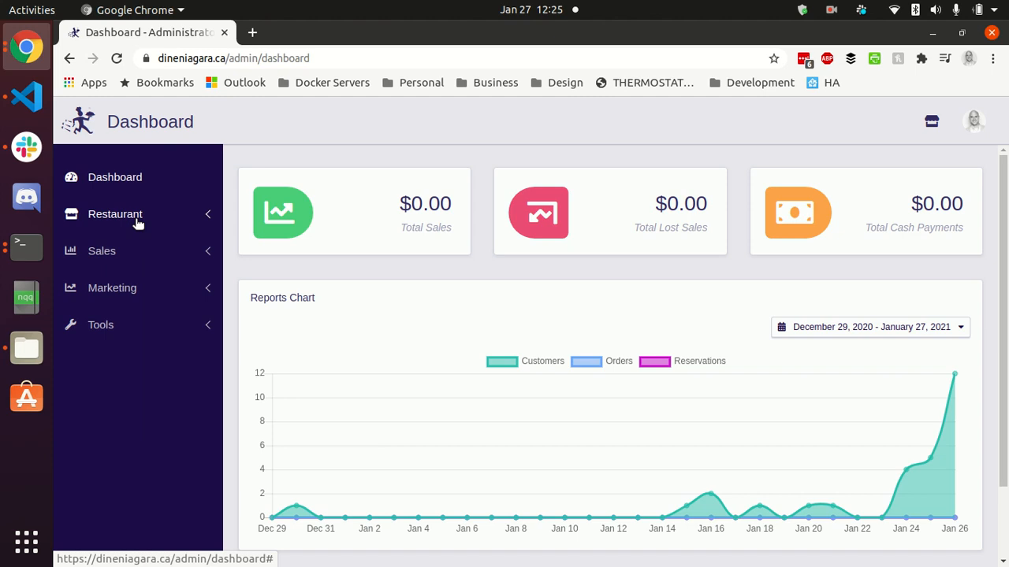
Step: Start a new restaurant mealtime named Lunch and assign it to the Tim's Test Kitchen location
{"action": "left_click", "coordinate": [137, 223]}
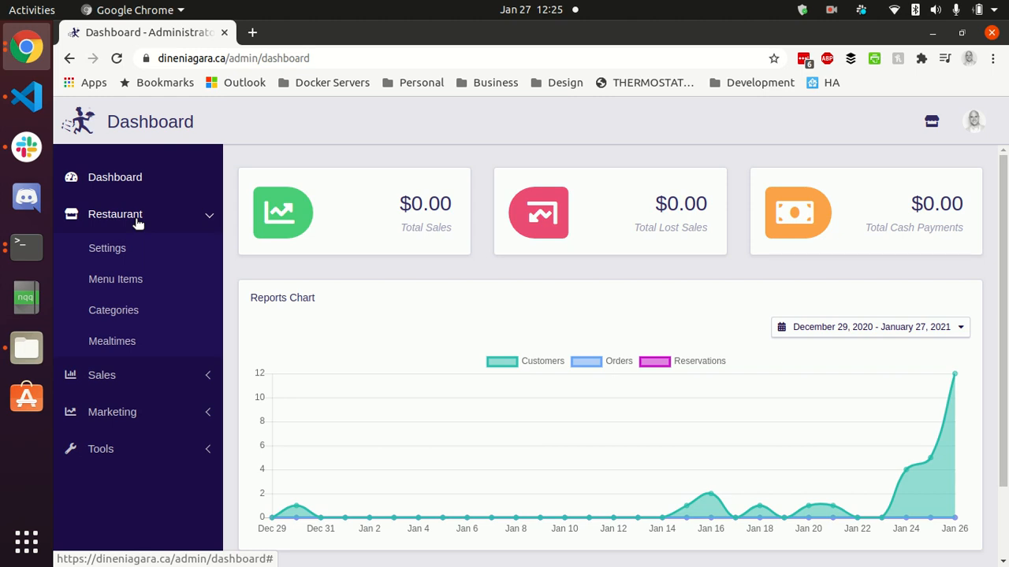
{"action": "left_click", "coordinate": [124, 344]}
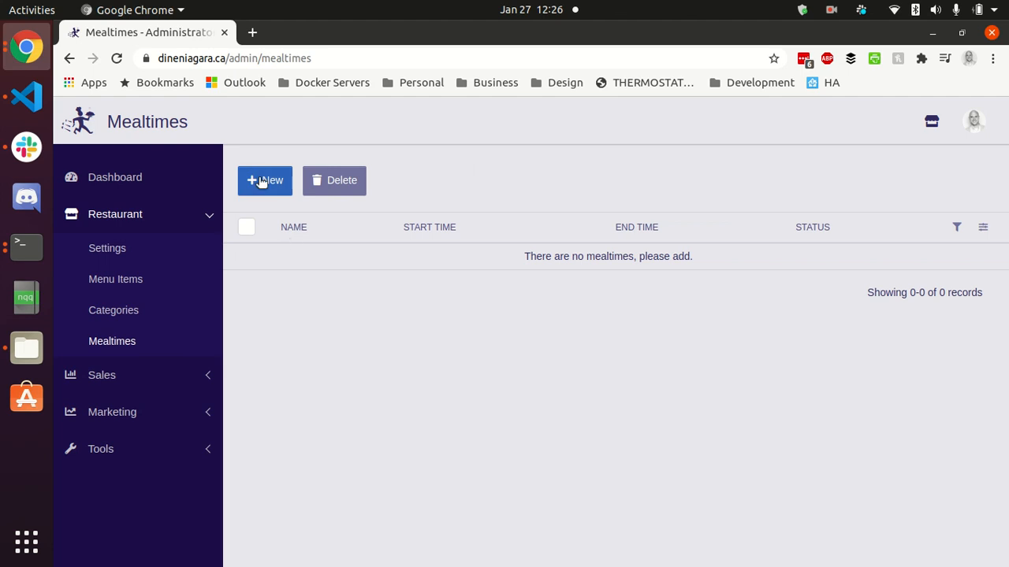
{"action": "left_click", "coordinate": [261, 182]}
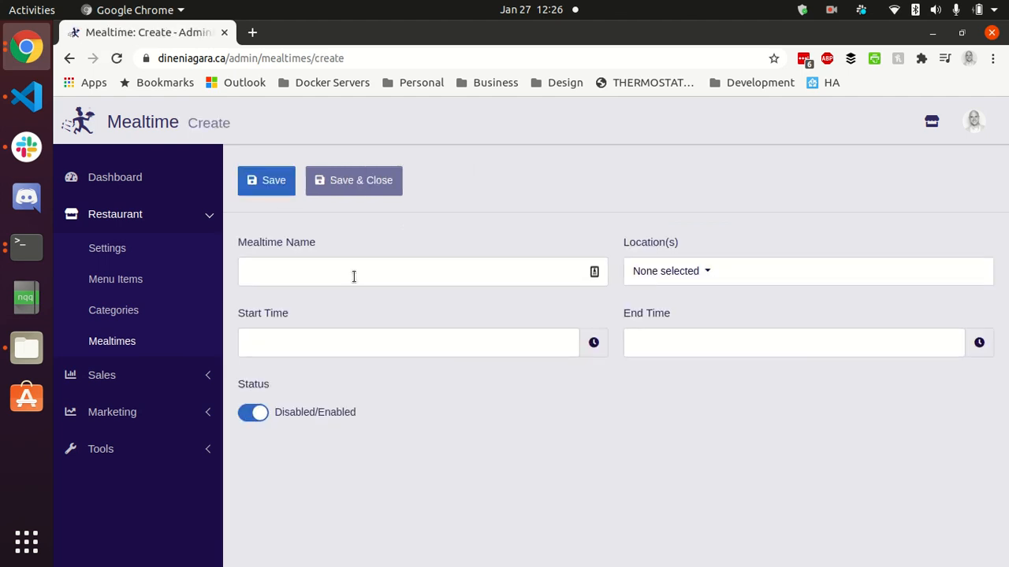
{"action": "left_click", "coordinate": [354, 277]}
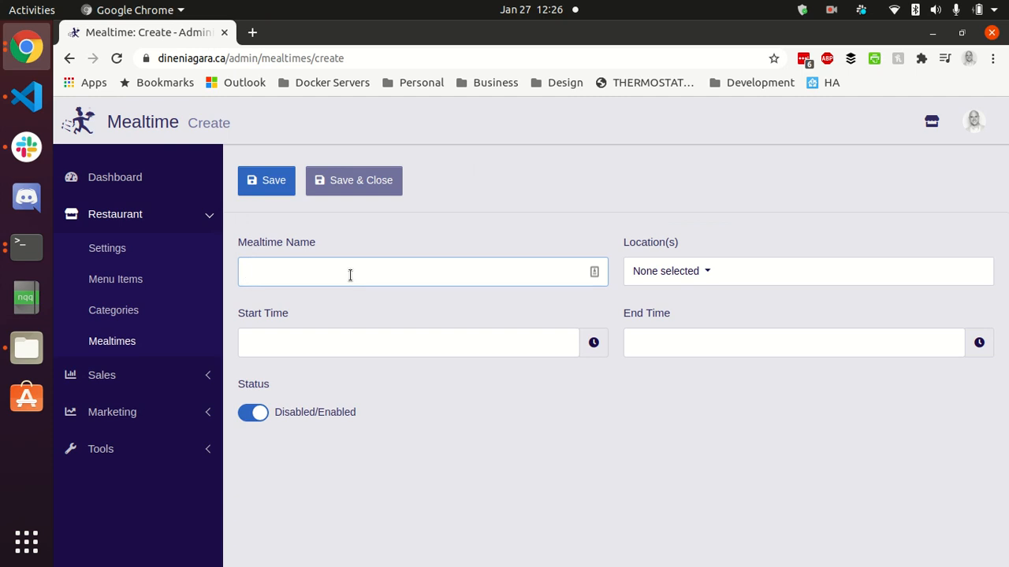
{"action": "type", "text": "Lunch"}
{"action": "left_click", "coordinate": [671, 273]}
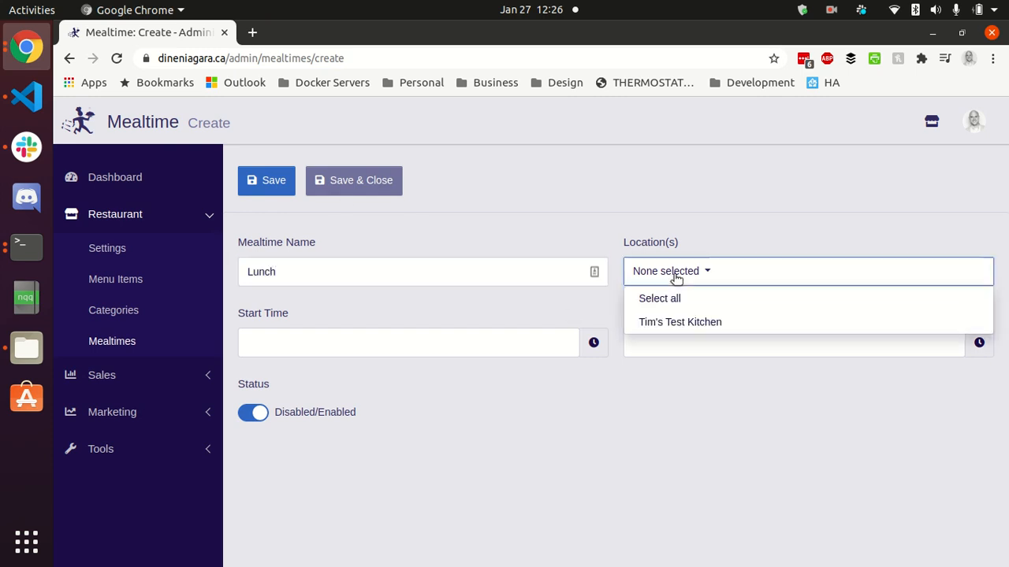
{"action": "left_click", "coordinate": [682, 321]}
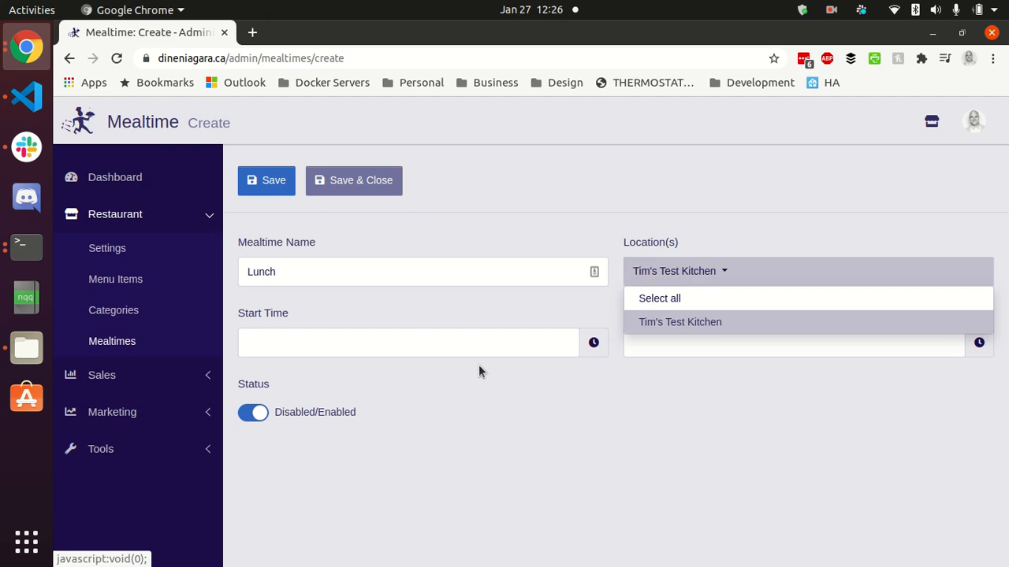
Step: Set the Lunch mealtime to start at 11:00 and end at 14:00, then save and close it
{"action": "left_click", "coordinate": [400, 347]}
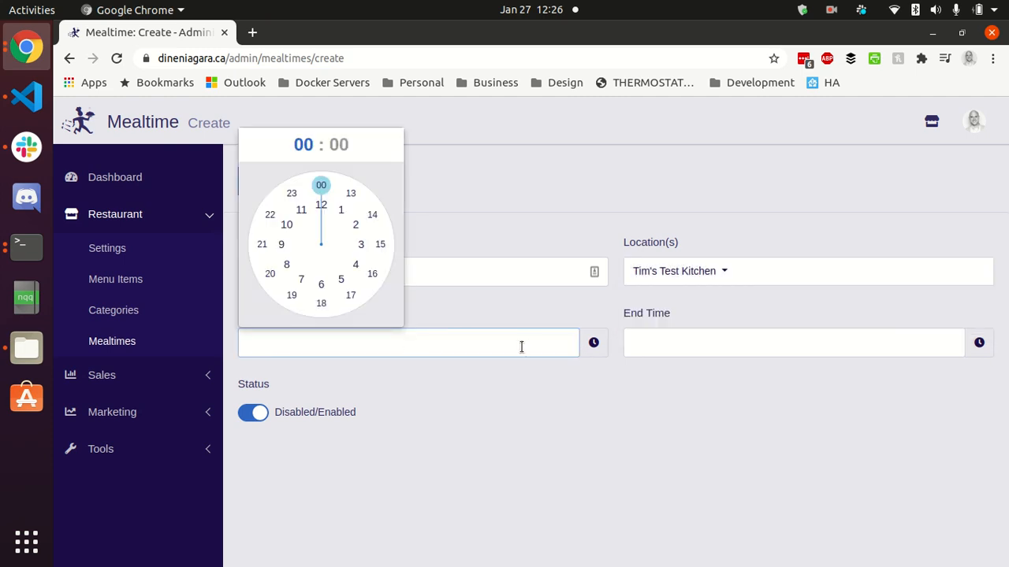
{"action": "left_click", "coordinate": [301, 208]}
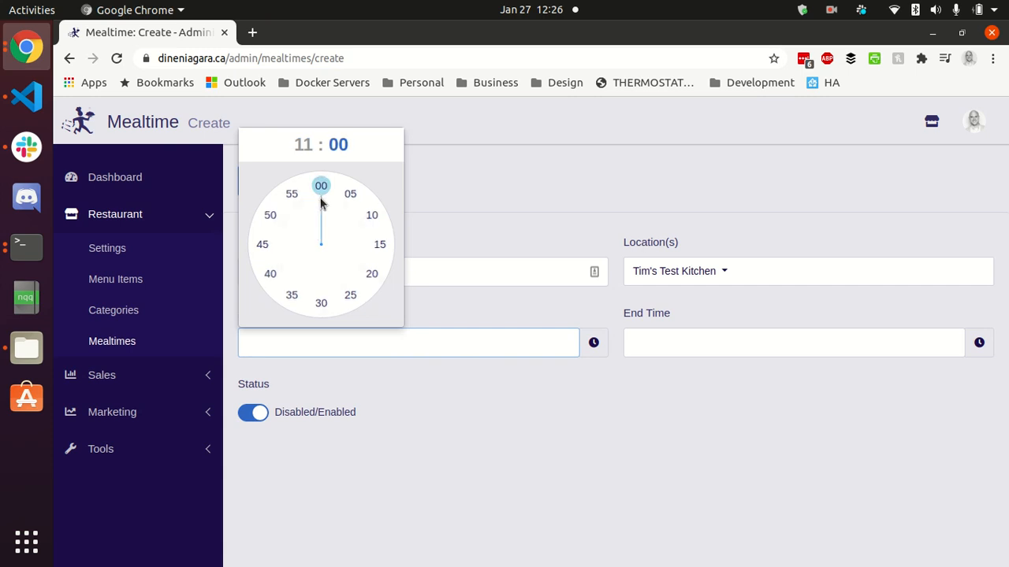
{"action": "left_click", "coordinate": [321, 186]}
{"action": "left_click", "coordinate": [684, 351]}
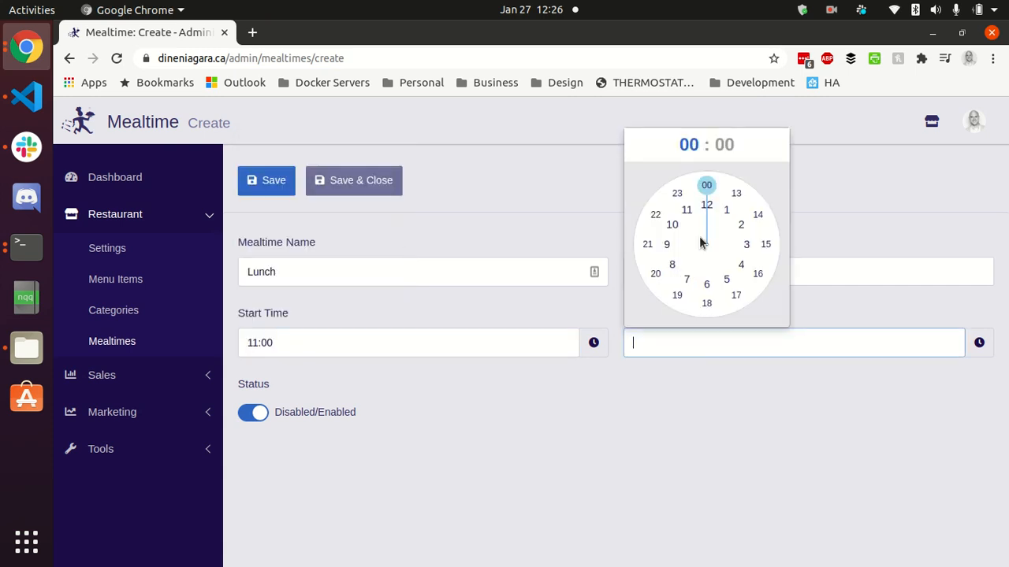
{"action": "left_click", "coordinate": [757, 214]}
{"action": "left_click", "coordinate": [724, 145]}
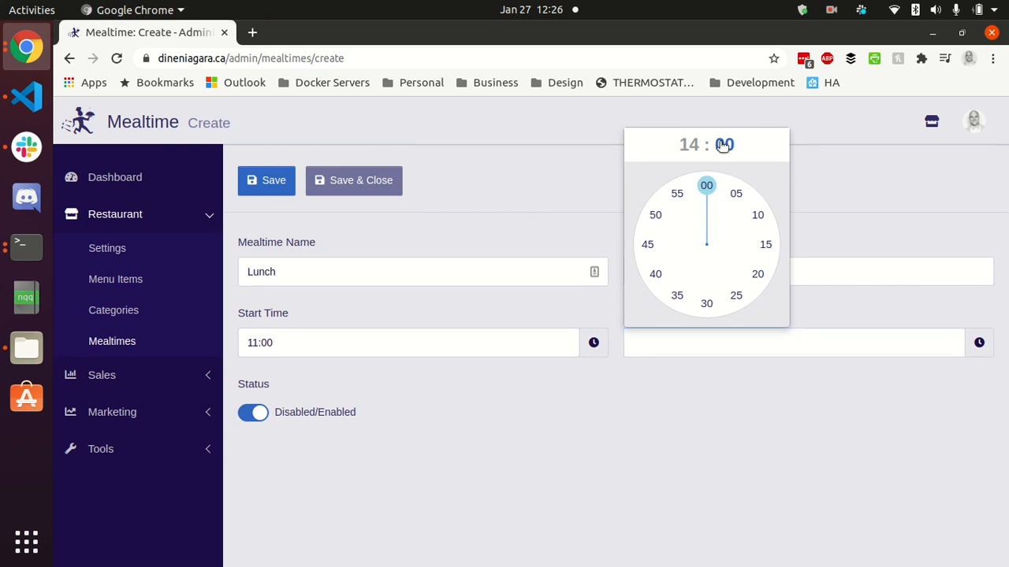
{"action": "left_click", "coordinate": [711, 185]}
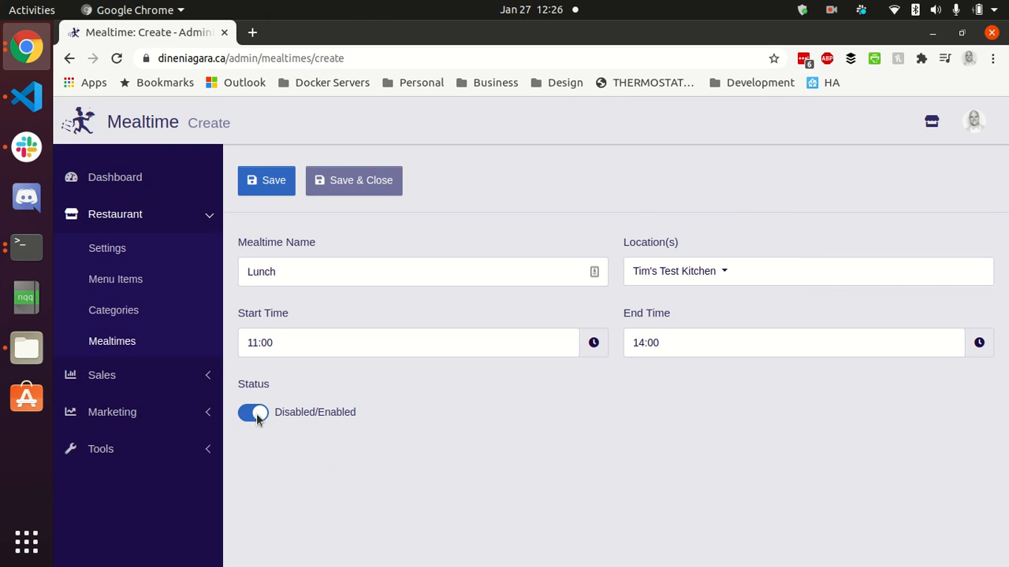
{"action": "left_click", "coordinate": [358, 181]}
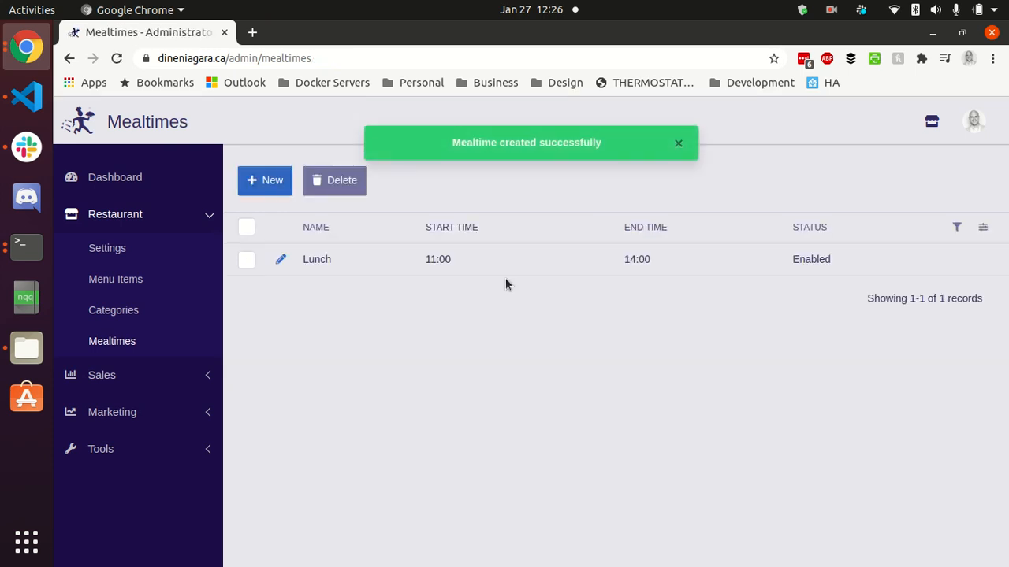
Step: Start another mealtime named Dinner and assign it to the Tim's Test Kitchen location
{"action": "left_click", "coordinate": [266, 185]}
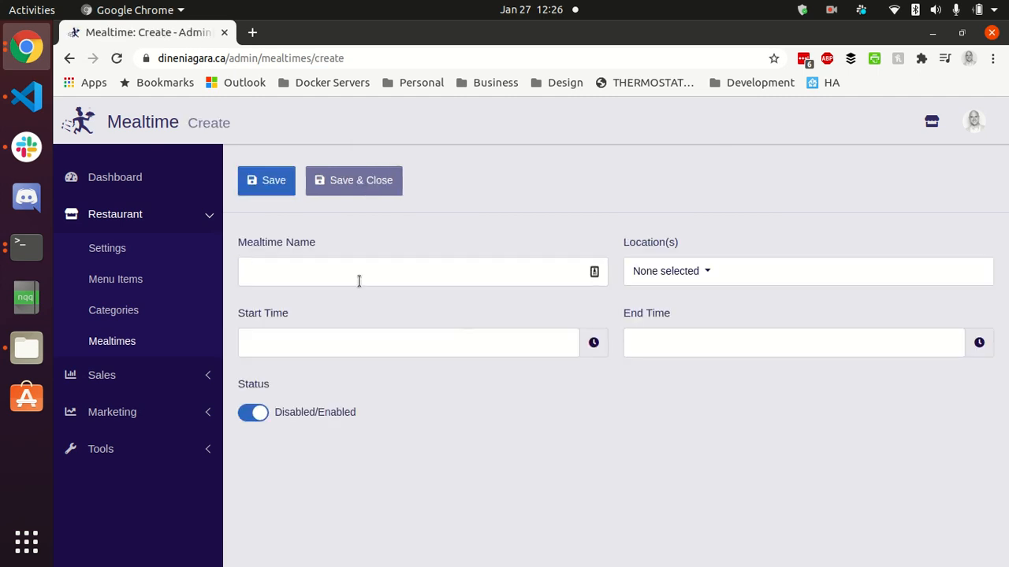
{"action": "left_click", "coordinate": [331, 272]}
{"action": "type", "text": "Dinner"}
{"action": "left_click", "coordinate": [656, 275]}
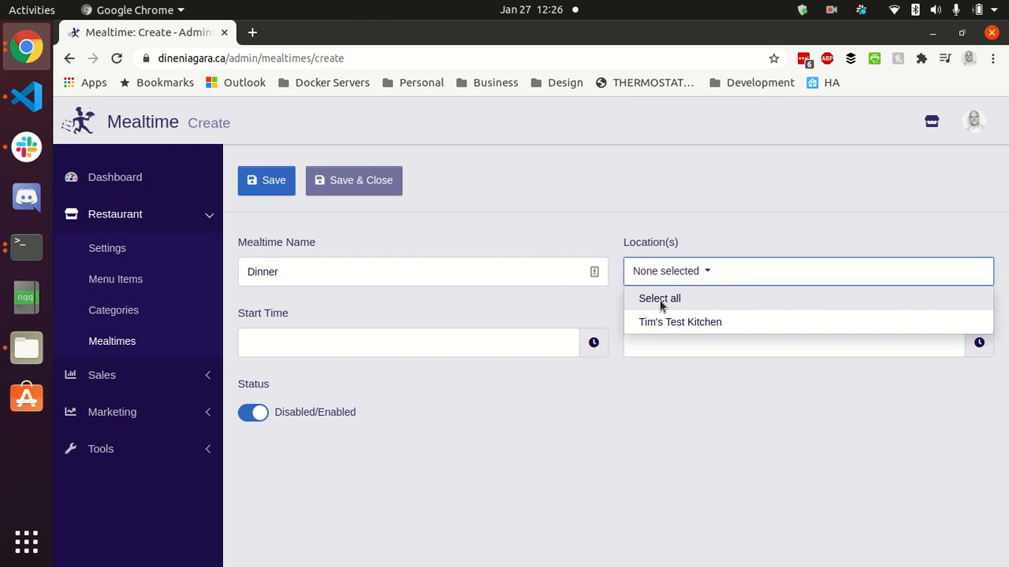
{"action": "left_click", "coordinate": [668, 323]}
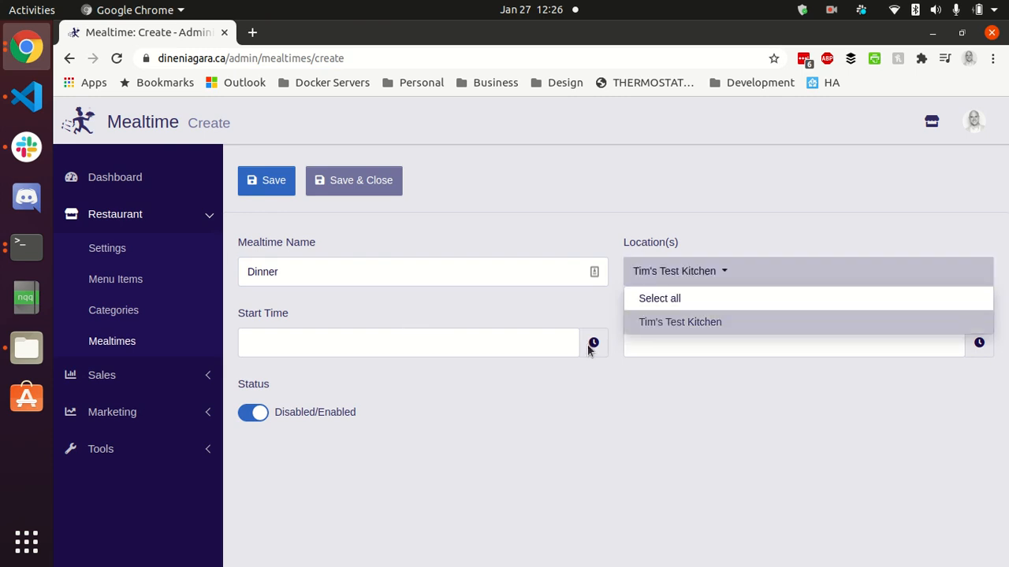
{"action": "left_click", "coordinate": [584, 348]}
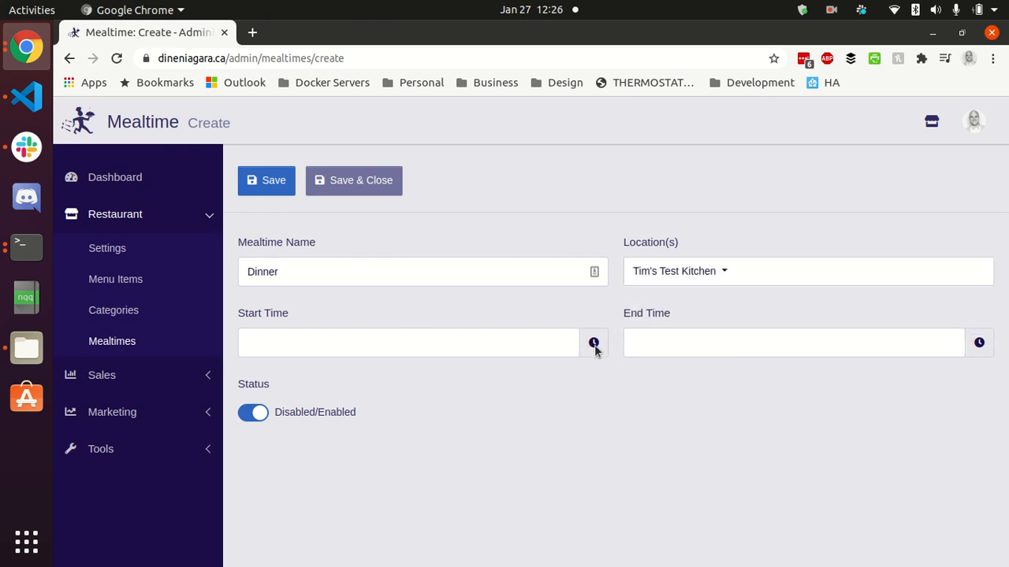
Step: Set the start time of the Dinner mealtime to 14:00
{"action": "left_click", "coordinate": [516, 339]}
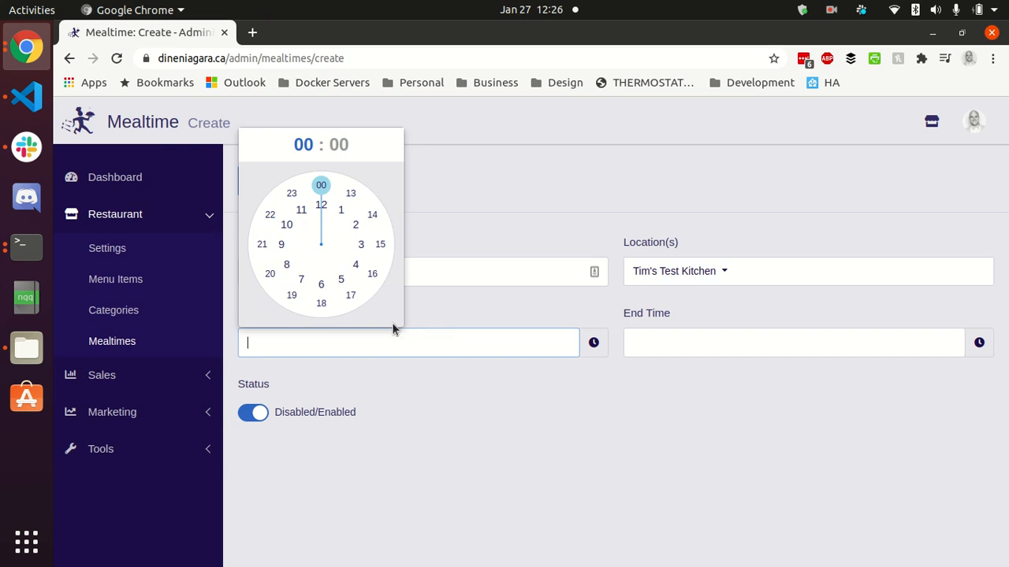
{"action": "left_click", "coordinate": [372, 215]}
{"action": "left_click", "coordinate": [326, 197]}
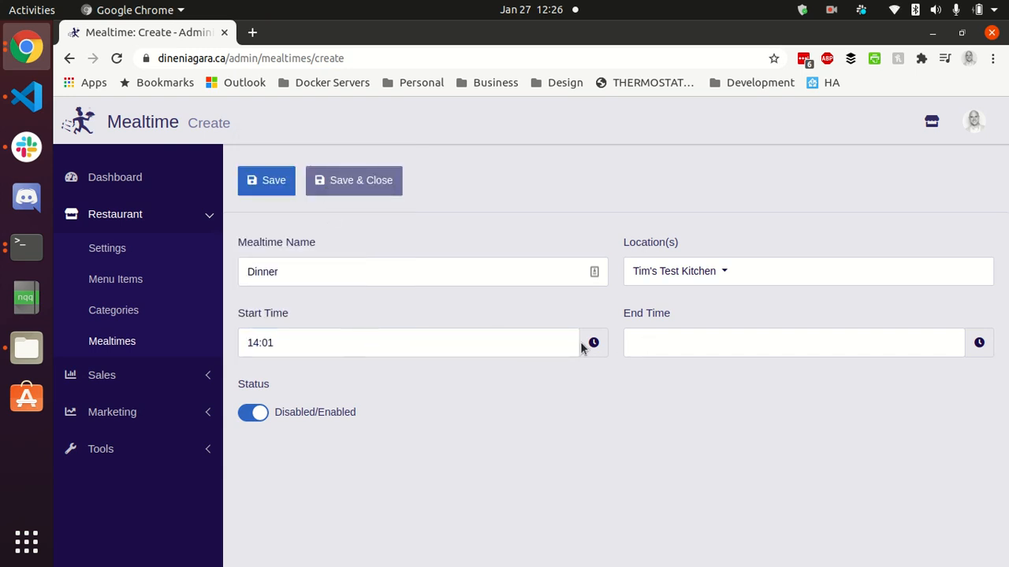
{"action": "left_click", "coordinate": [509, 342]}
{"action": "left_click", "coordinate": [372, 214]}
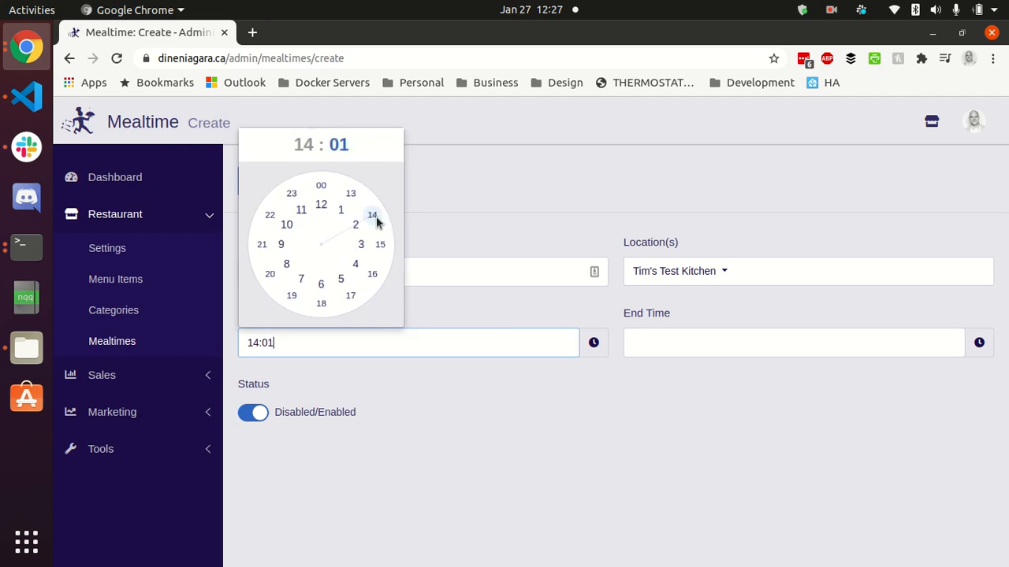
{"action": "left_click", "coordinate": [321, 187]}
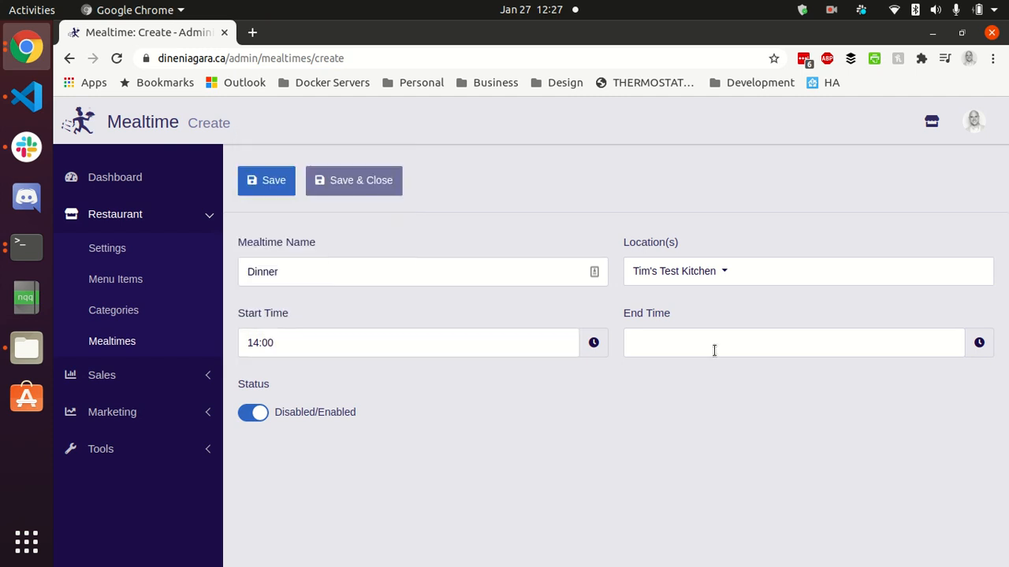
Step: Set the Dinner mealtime's end time to 23:00, then save and close it
{"action": "left_click", "coordinate": [714, 349]}
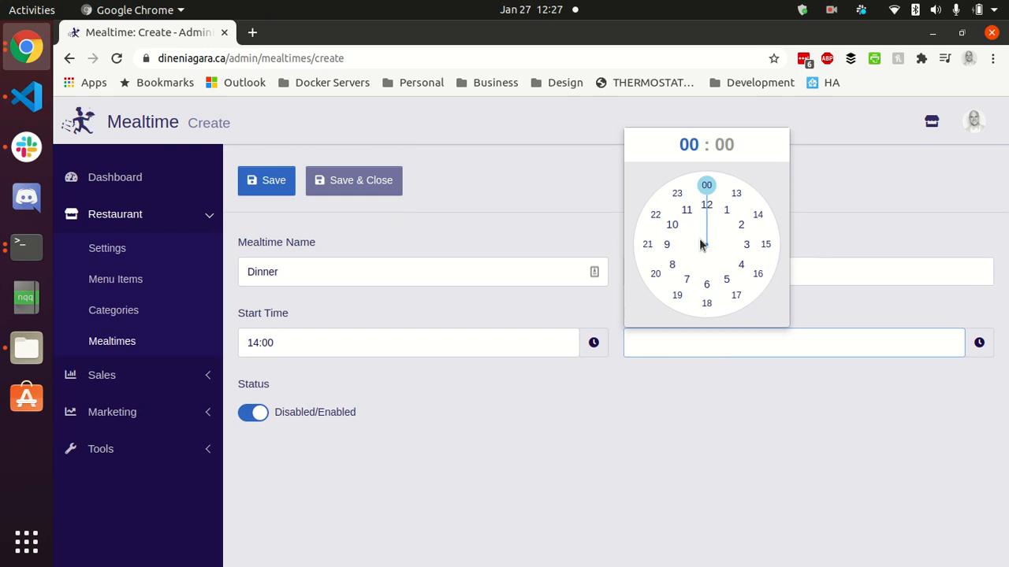
{"action": "left_click", "coordinate": [675, 194]}
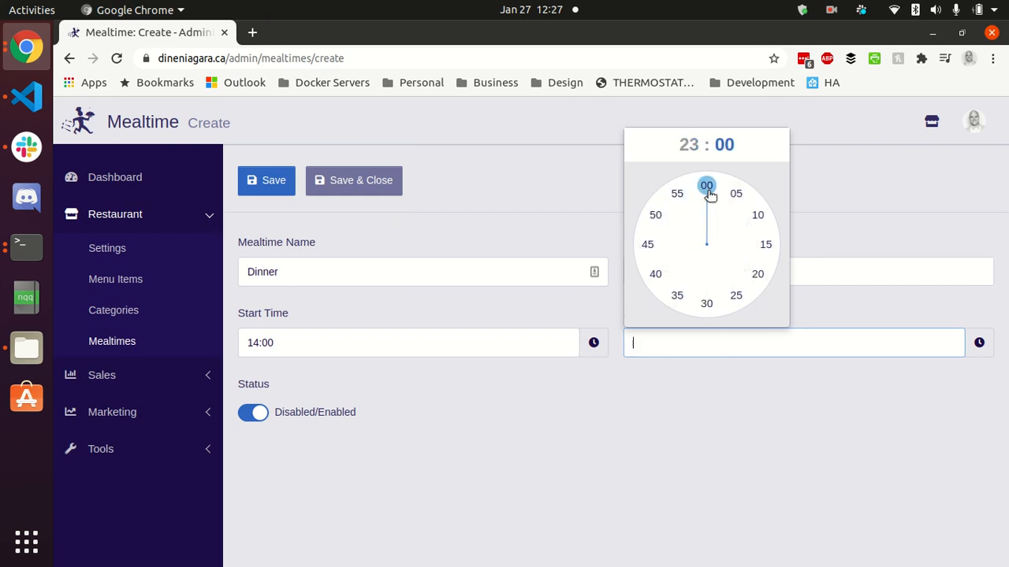
{"action": "left_click", "coordinate": [707, 188]}
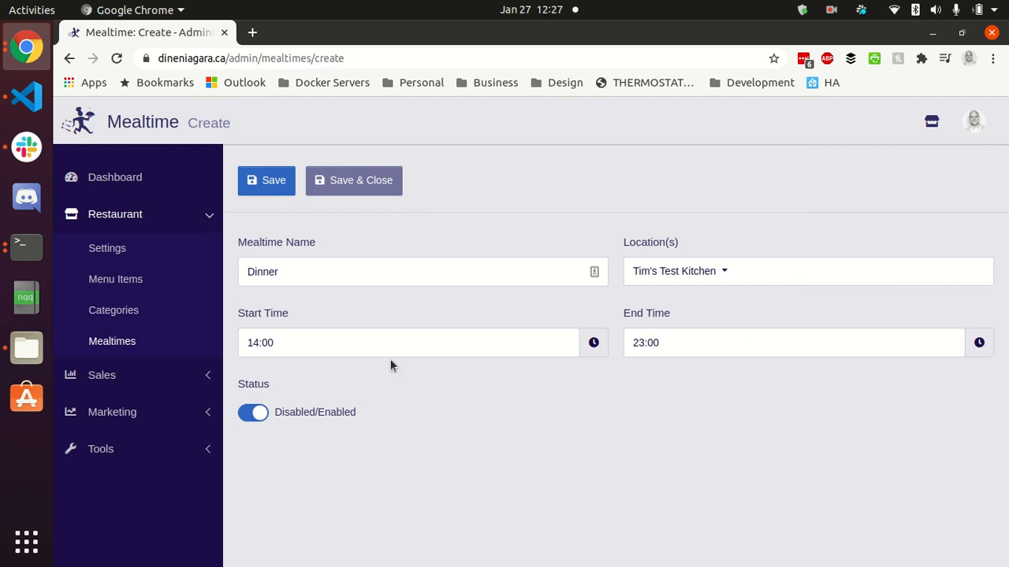
{"action": "left_click", "coordinate": [375, 181]}
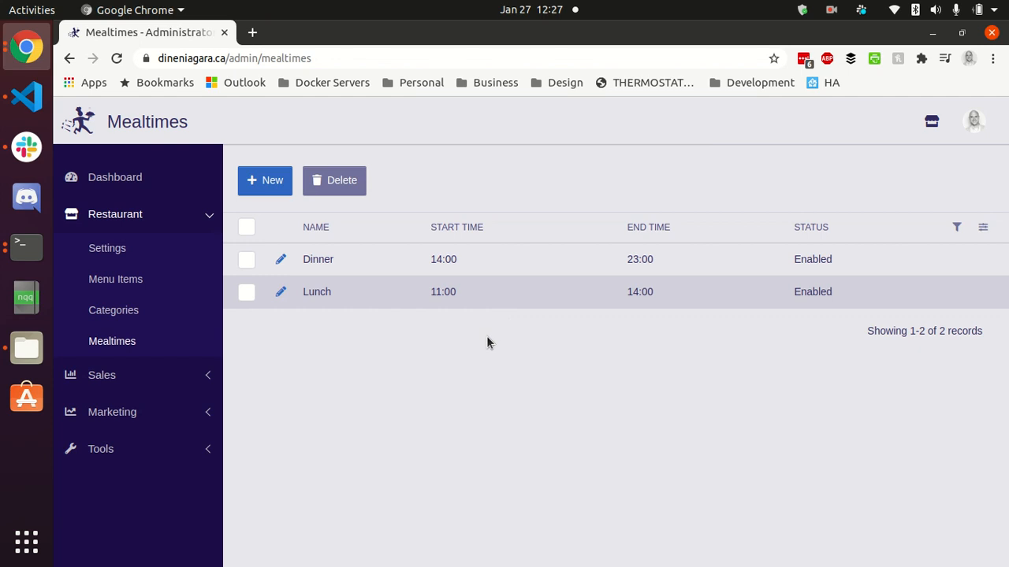
Step: Open the restaurant's categories list and sort it by priority in ascending order
{"action": "left_click", "coordinate": [129, 310]}
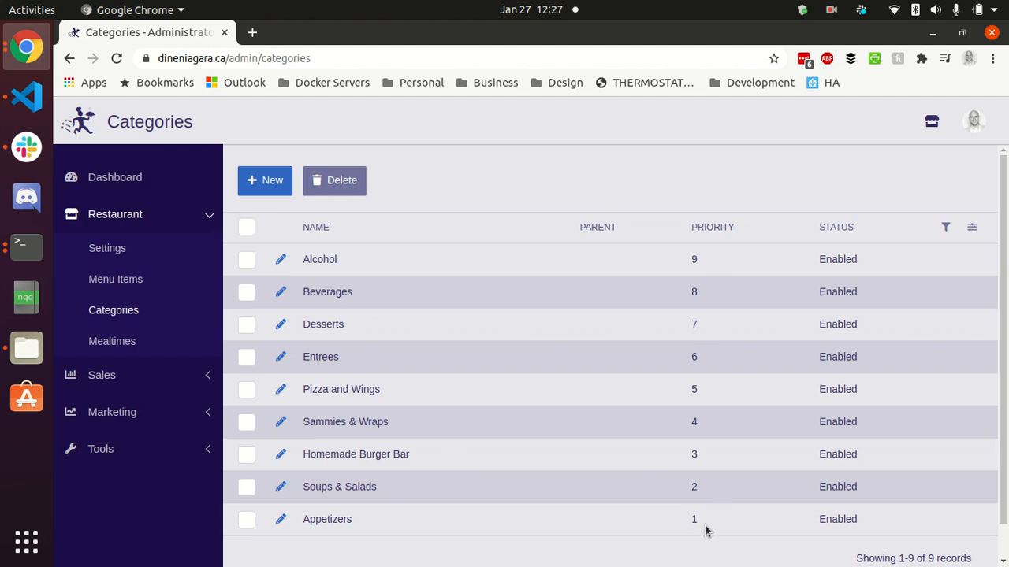
{"action": "left_click", "coordinate": [707, 236]}
{"action": "left_click", "coordinate": [711, 229]}
{"action": "left_click", "coordinate": [710, 230]}
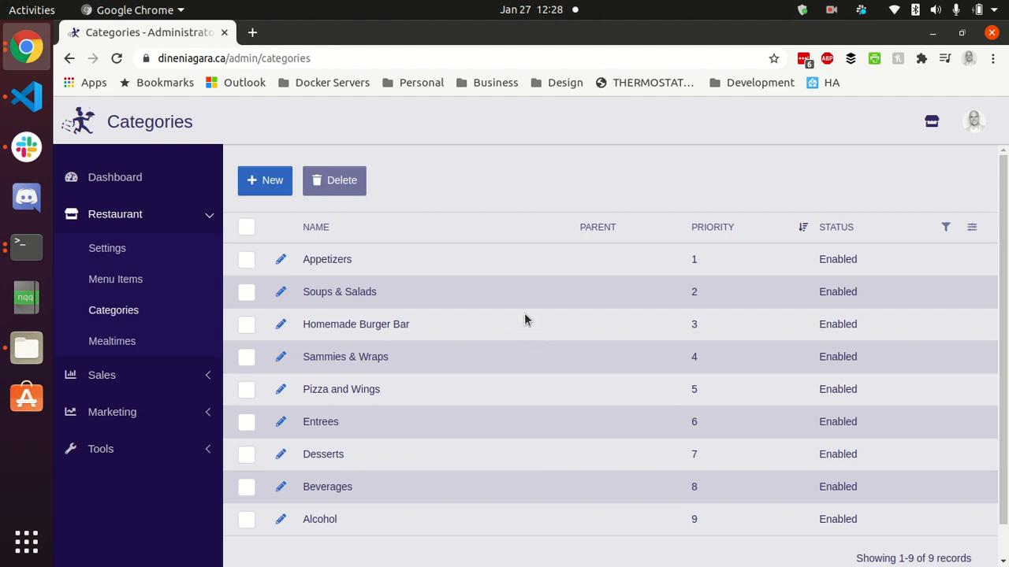
Step: Start a new category named Crepes and assign it to the Tim's Test Kitchen location
{"action": "left_click", "coordinate": [258, 187]}
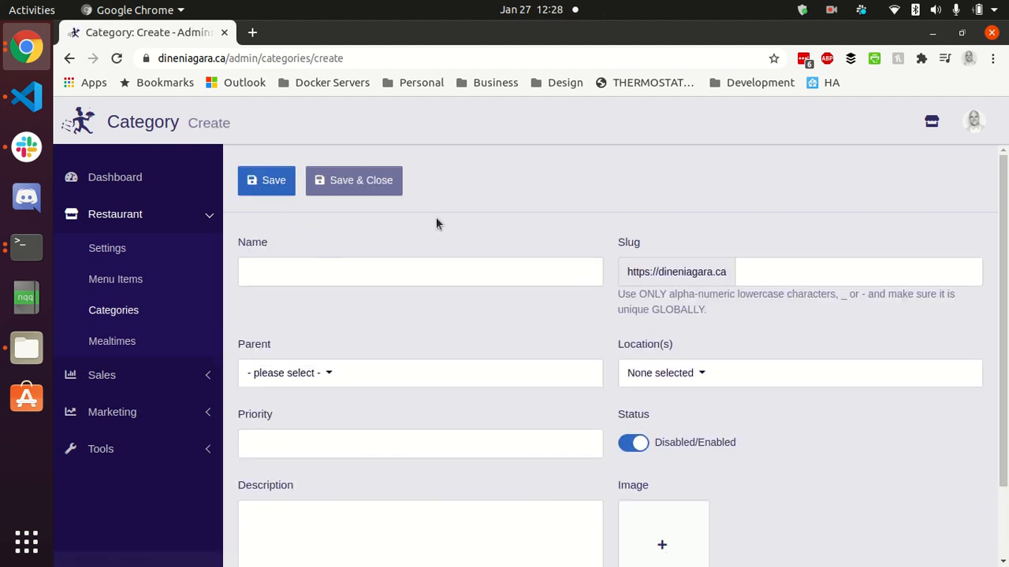
{"action": "left_click", "coordinate": [423, 272]}
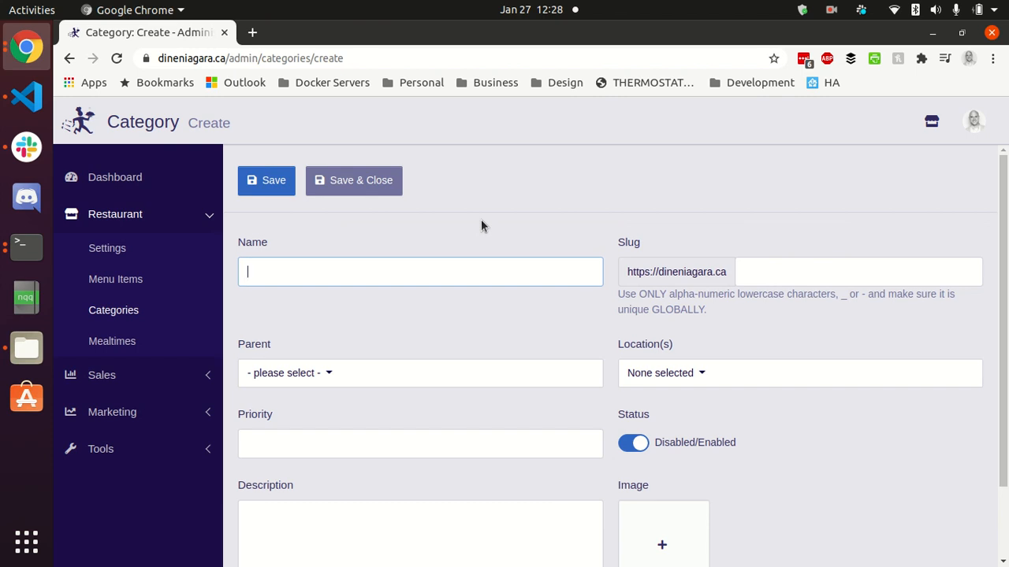
{"action": "type", "text": "Crepes"}
{"action": "scroll", "coordinate": [581, 313], "scroll_direction": "down", "scroll_amount": 1}
{"action": "scroll", "coordinate": [582, 315], "scroll_direction": "down", "scroll_amount": 1}
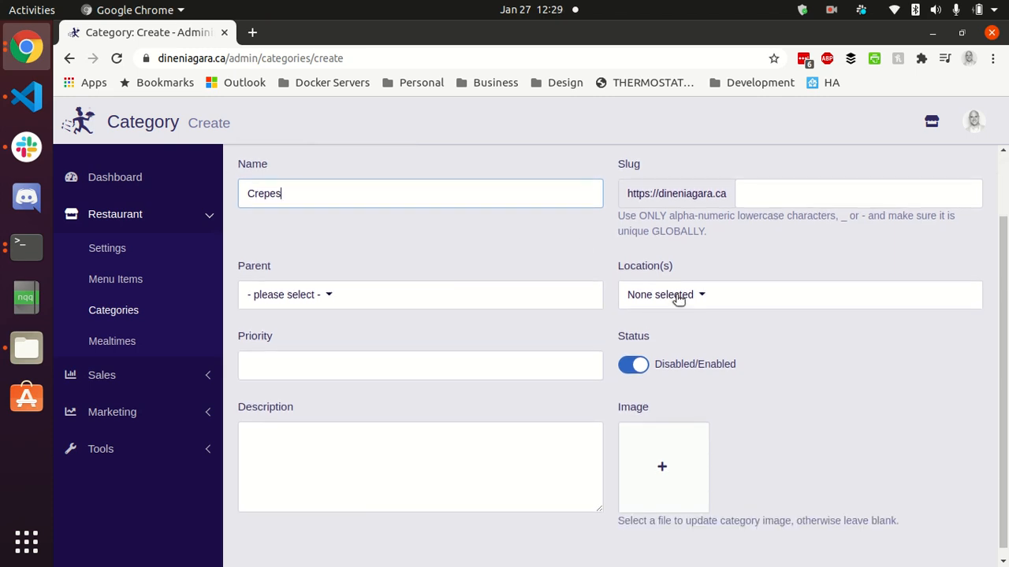
{"action": "left_click", "coordinate": [676, 294]}
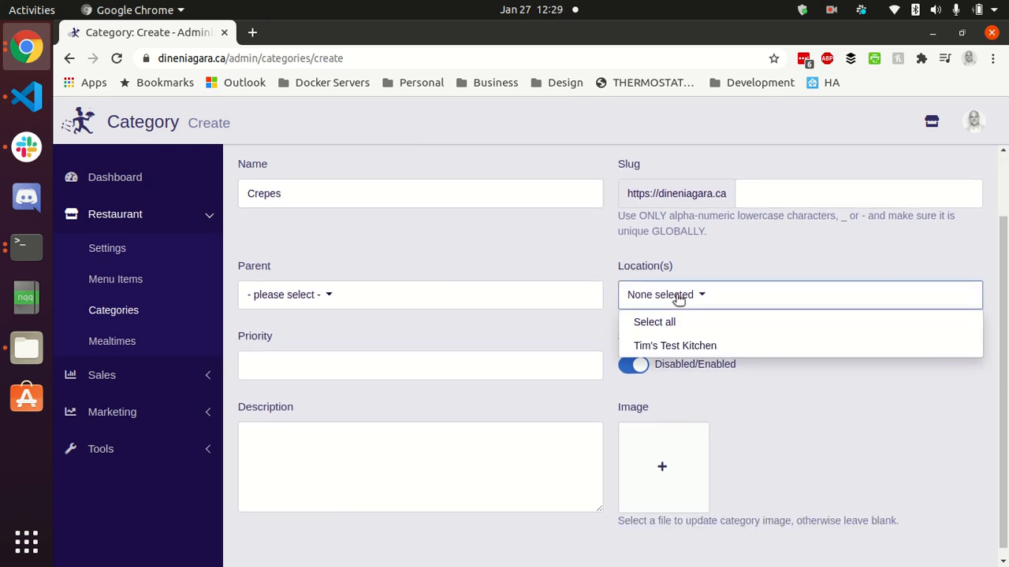
{"action": "left_click", "coordinate": [682, 347]}
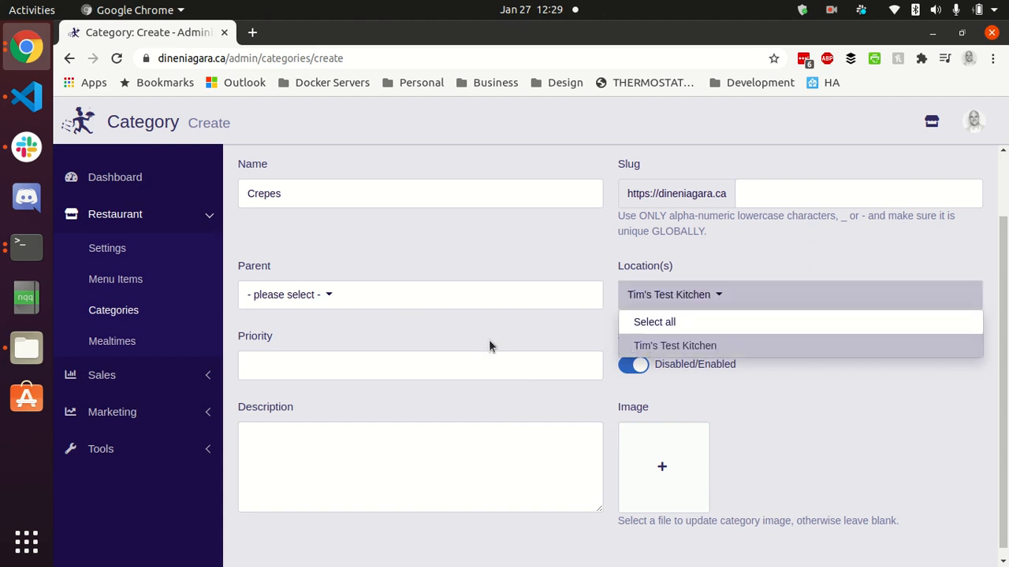
Step: Give the Crepes category priority 10 and the description "We make the best crepes in town!"
{"action": "left_click", "coordinate": [411, 360]}
{"action": "type", "text": "10"}
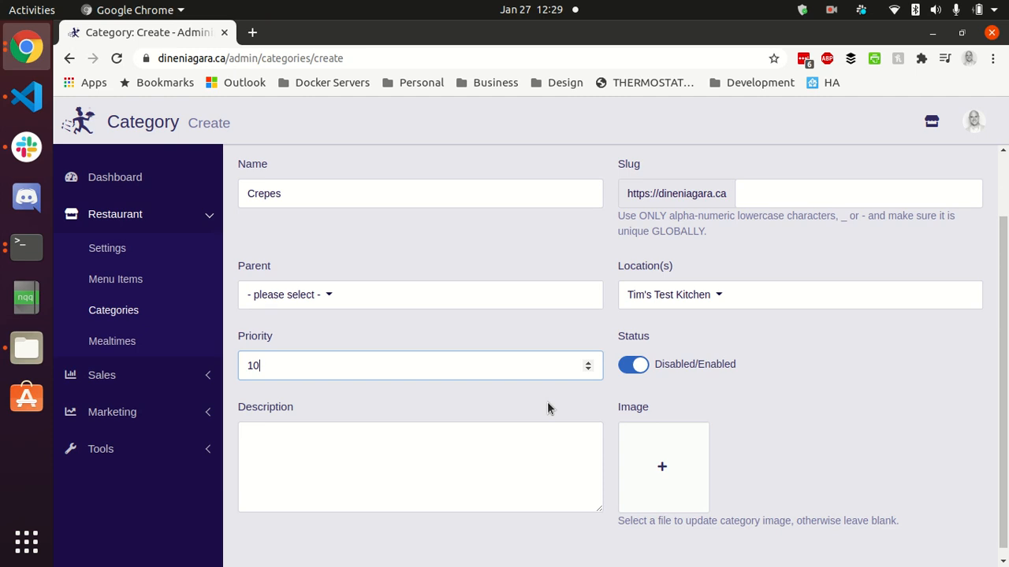
{"action": "left_click", "coordinate": [428, 444]}
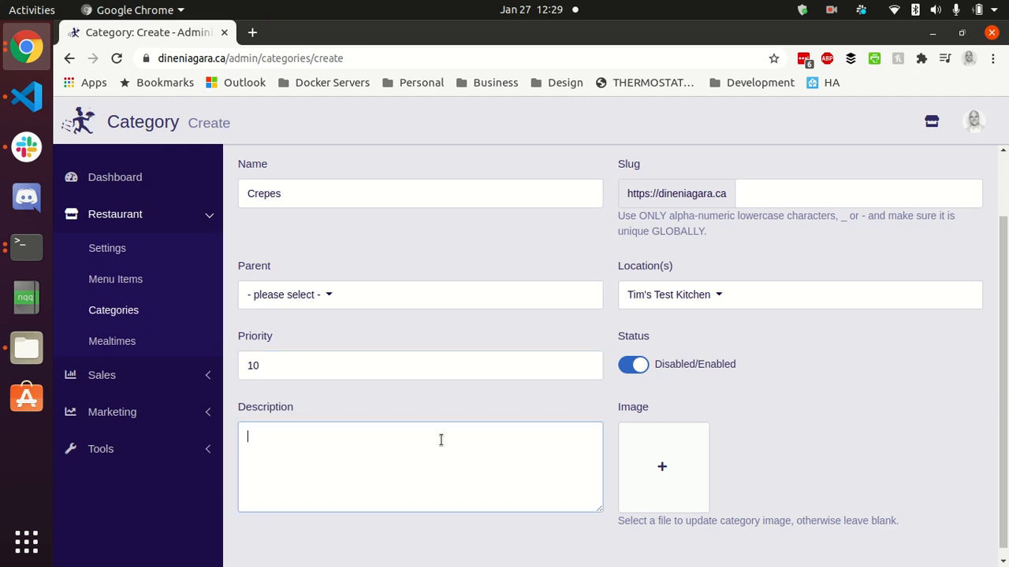
{"action": "type", "text": "We make the best crepes"}
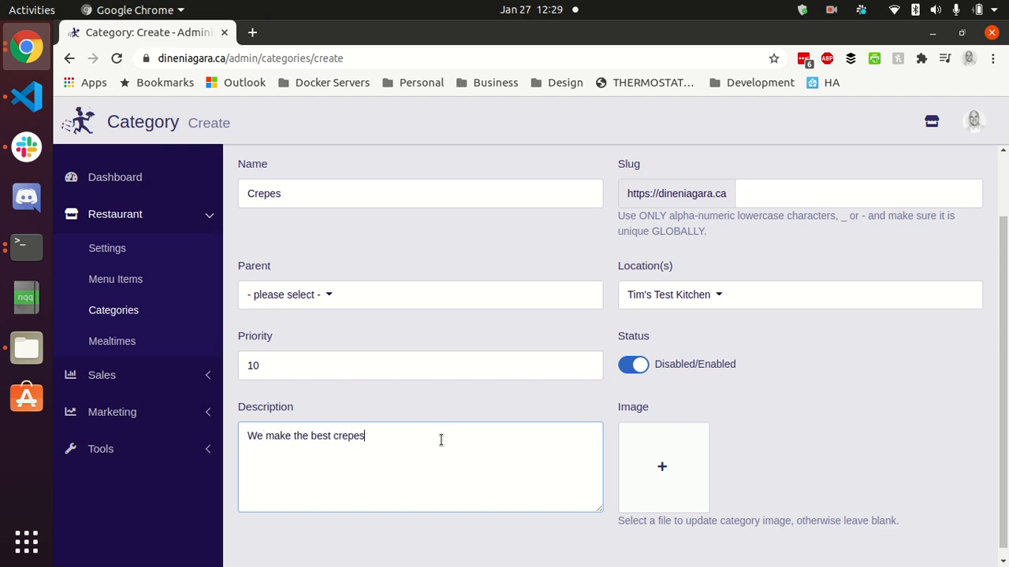
{"action": "type", "text": " in town!"}
Step: Try to attach burger-1835192_1280.jpg from the TimsTestKitchen folder as the unsaved Crepes category's image
{"action": "left_click", "coordinate": [669, 465]}
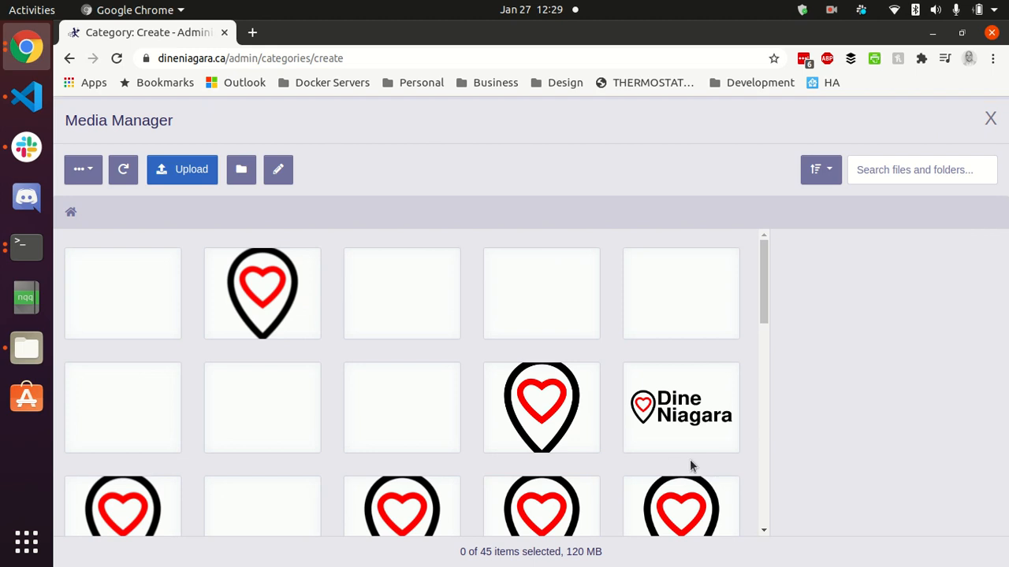
{"action": "left_click", "coordinate": [85, 172]}
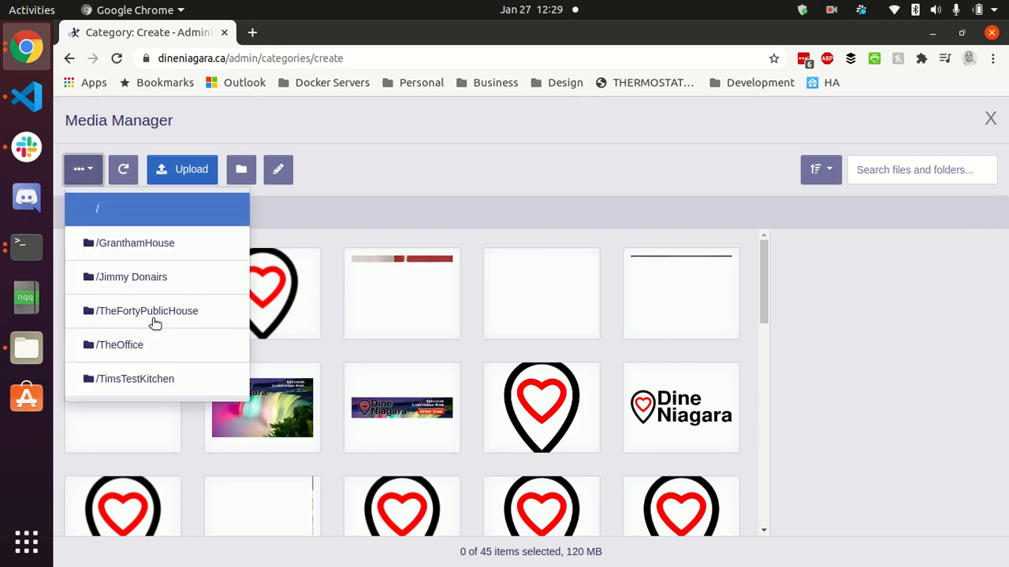
{"action": "left_click", "coordinate": [151, 381]}
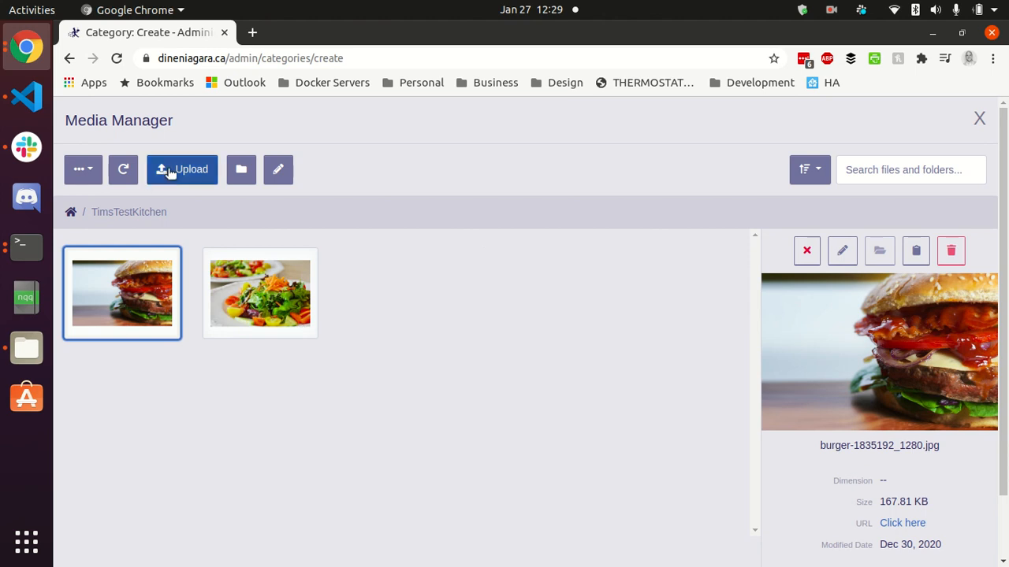
{"action": "scroll", "coordinate": [857, 364], "scroll_direction": "down", "scroll_amount": 2}
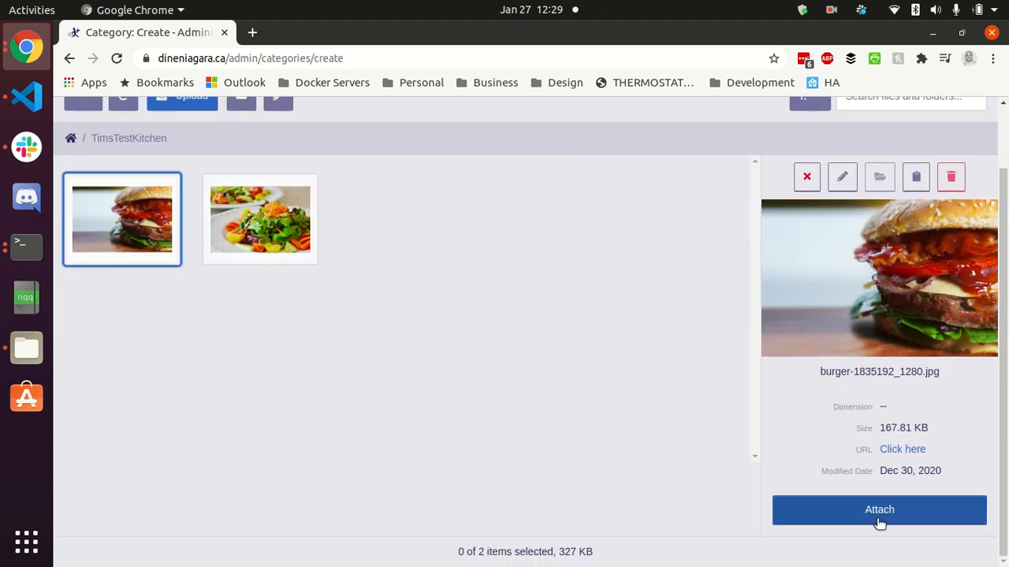
{"action": "left_click", "coordinate": [877, 516]}
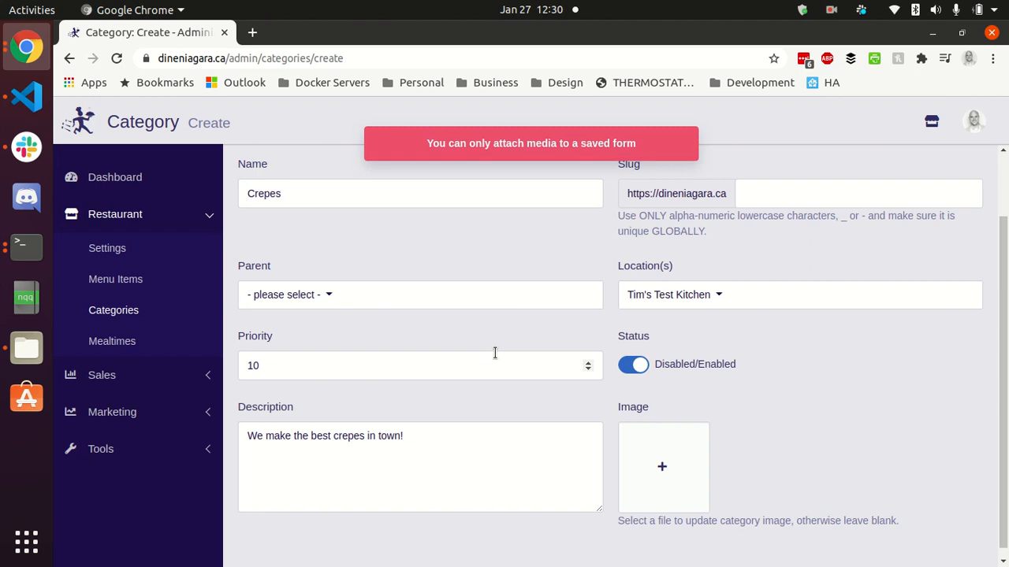
Step: Save the new Crepes category, keeping its form open
{"action": "scroll", "coordinate": [494, 353], "scroll_direction": "up", "scroll_amount": 2}
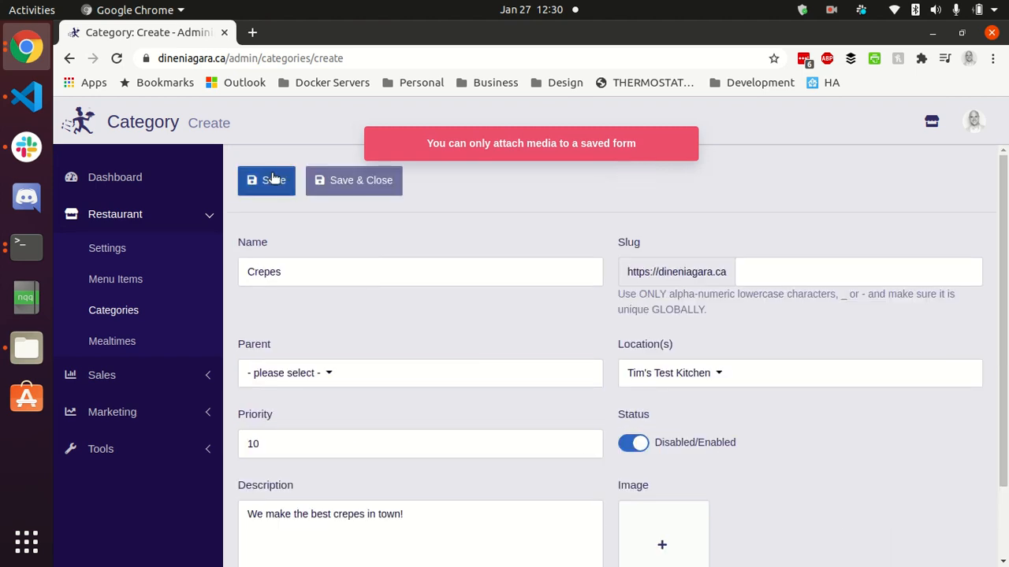
{"action": "left_click", "coordinate": [266, 181]}
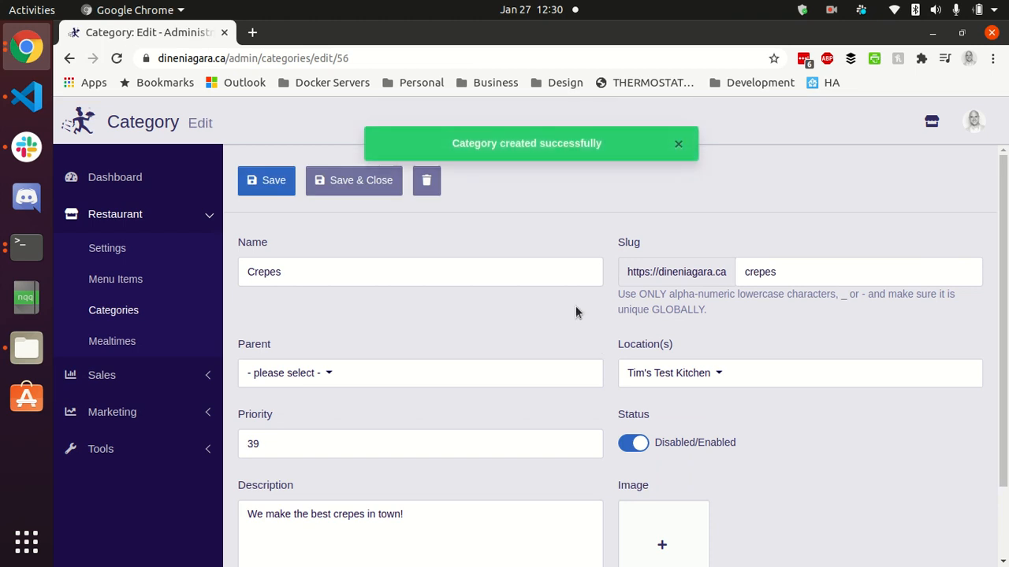
Step: Attach burger-1835192_1280.jpg from the TimsTestKitchen folder as the saved Crepes category's image
{"action": "scroll", "coordinate": [636, 430], "scroll_direction": "down", "scroll_amount": 2}
{"action": "left_click", "coordinate": [672, 459]}
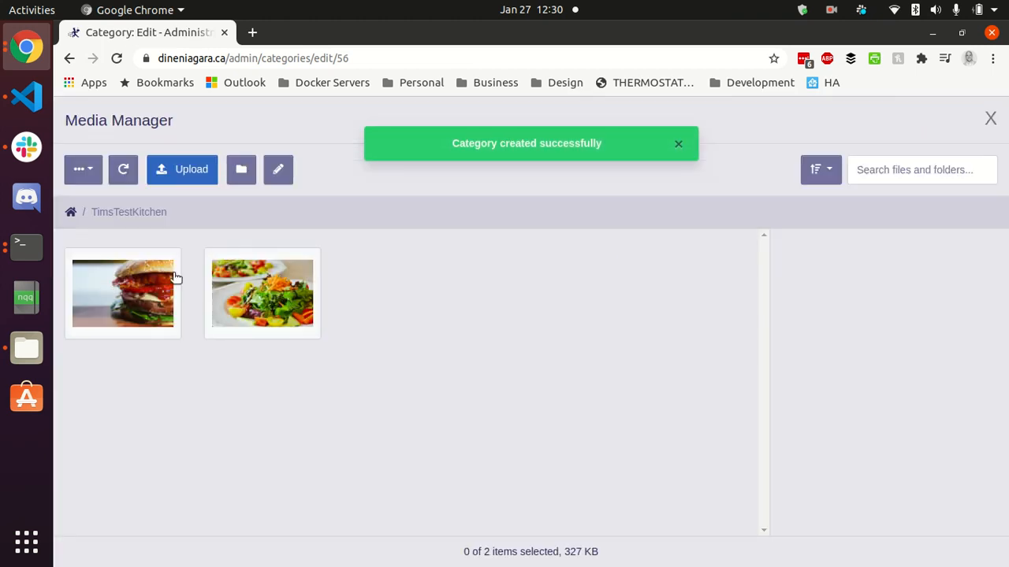
{"action": "left_click", "coordinate": [142, 303]}
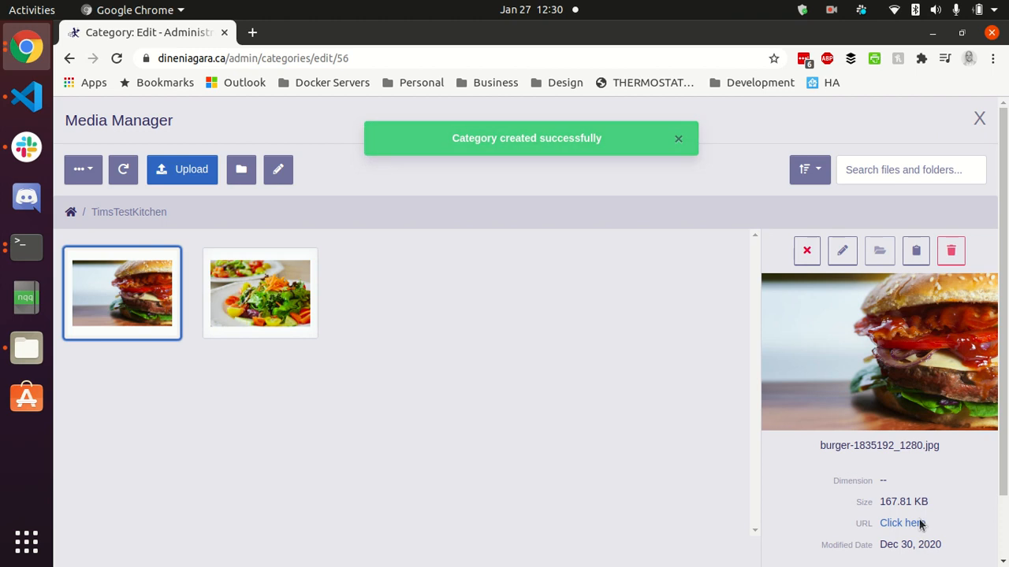
{"action": "scroll", "coordinate": [889, 547], "scroll_direction": "down", "scroll_amount": 2}
{"action": "left_click", "coordinate": [880, 511]}
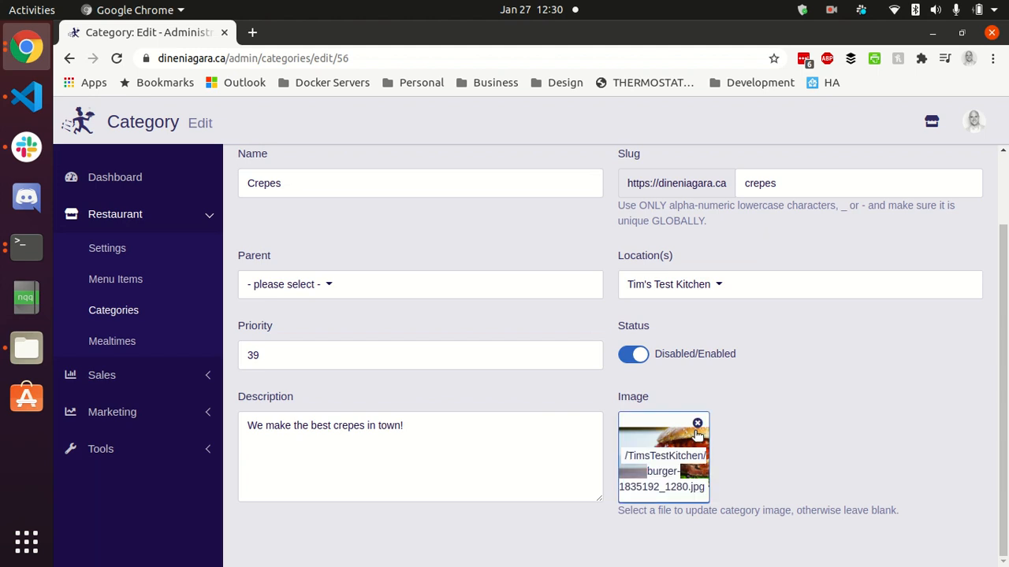
Step: Remove the burger image from the Crepes category, then save the category and close it
{"action": "left_click", "coordinate": [698, 424]}
{"action": "scroll", "coordinate": [471, 416], "scroll_direction": "up", "scroll_amount": 2}
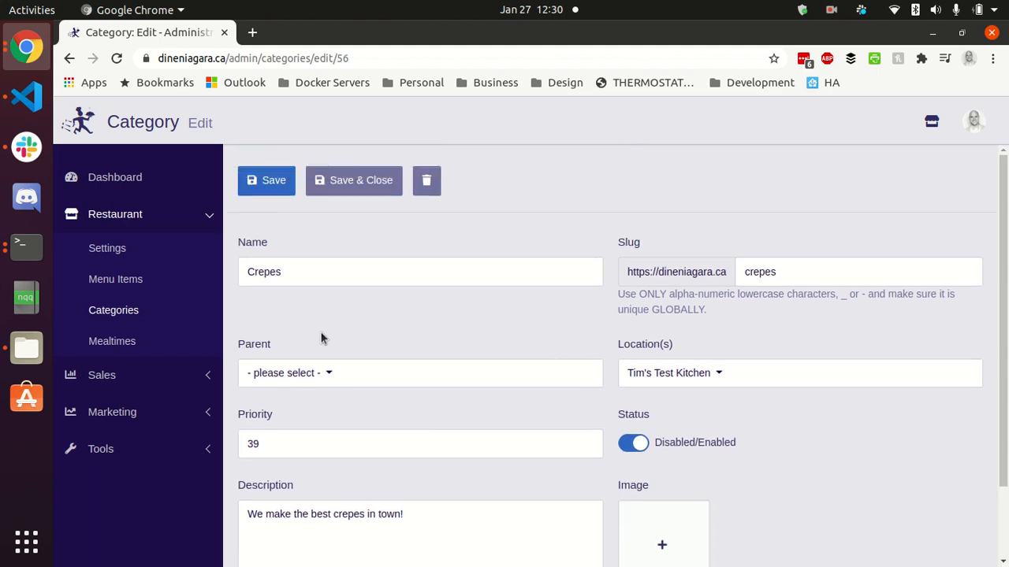
{"action": "left_click", "coordinate": [274, 187]}
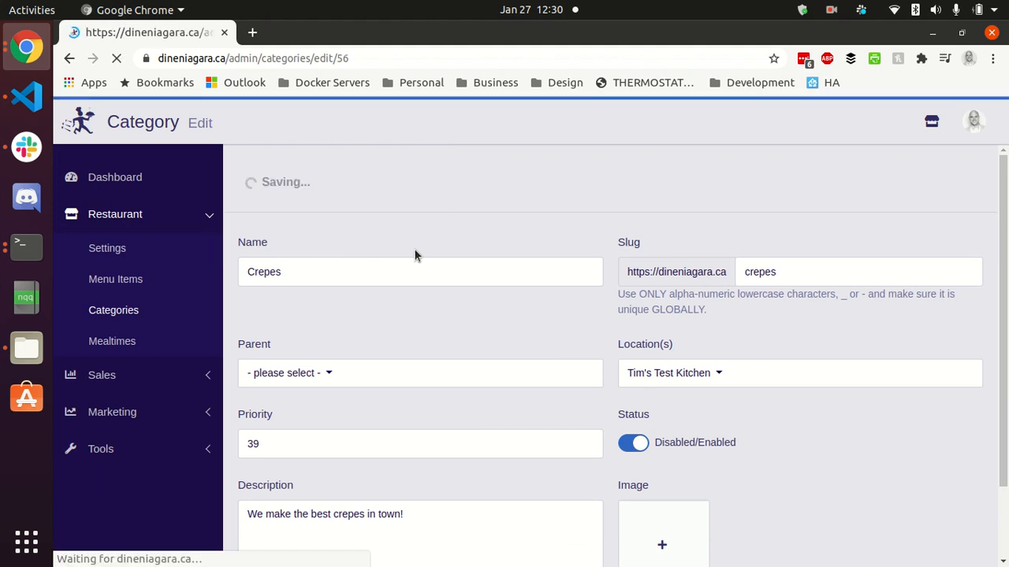
{"action": "left_click", "coordinate": [398, 189]}
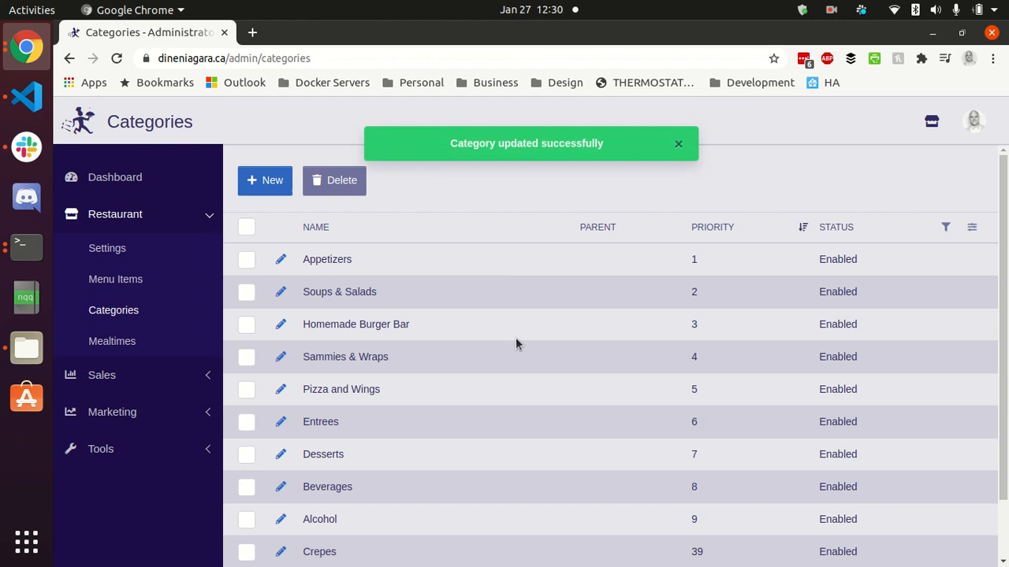
Step: Review the order of the categories in the list, then open the Soups & Salads category and examine its settings
{"action": "scroll", "coordinate": [472, 378], "scroll_direction": "down", "scroll_amount": 2}
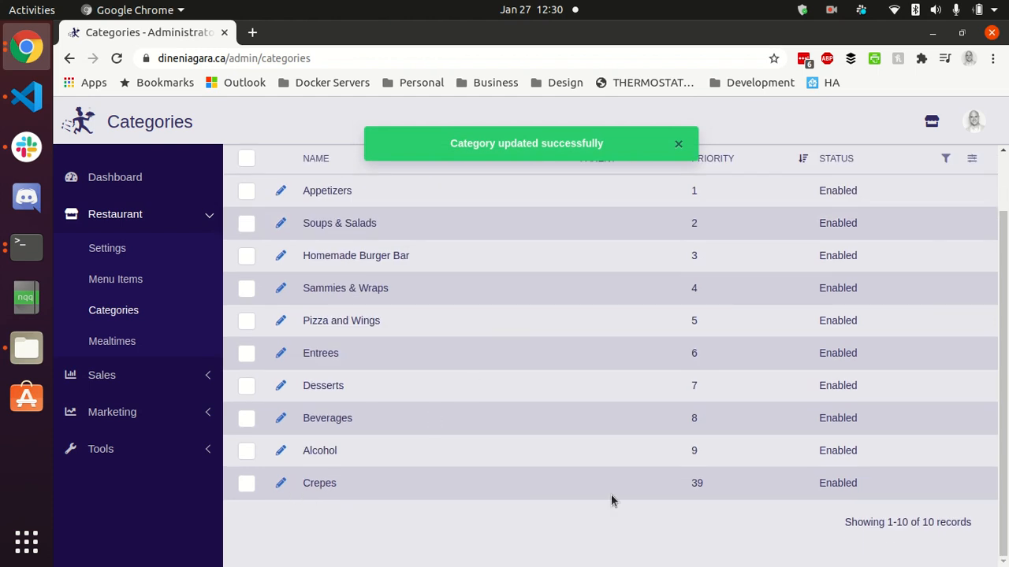
{"action": "scroll", "coordinate": [721, 470], "scroll_direction": "up", "scroll_amount": 2}
{"action": "scroll", "coordinate": [722, 462], "scroll_direction": "down", "scroll_amount": 2}
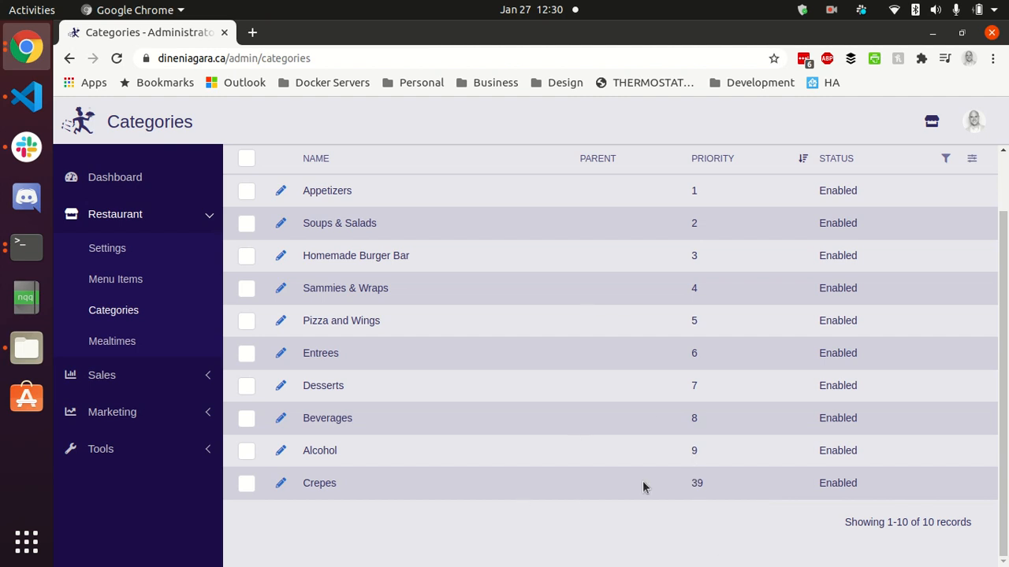
{"action": "scroll", "coordinate": [465, 456], "scroll_direction": "up", "scroll_amount": 2}
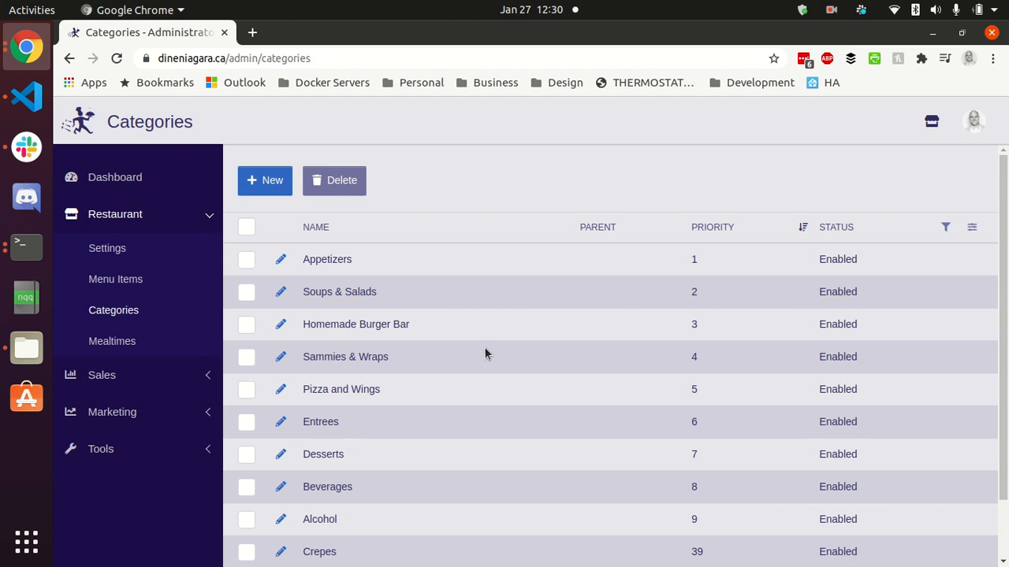
{"action": "left_click", "coordinate": [284, 294]}
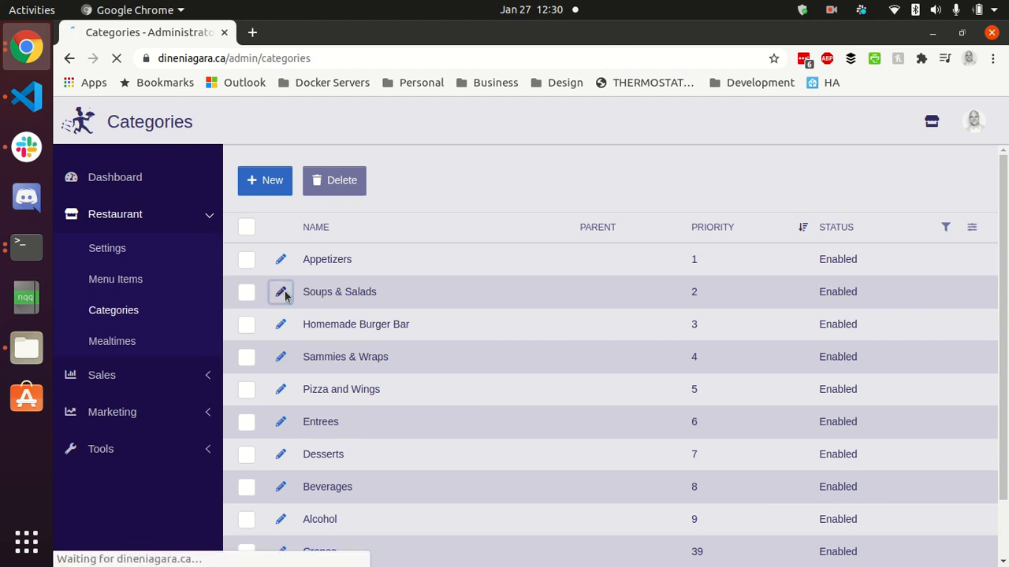
{"action": "scroll", "coordinate": [505, 349], "scroll_direction": "down", "scroll_amount": 2}
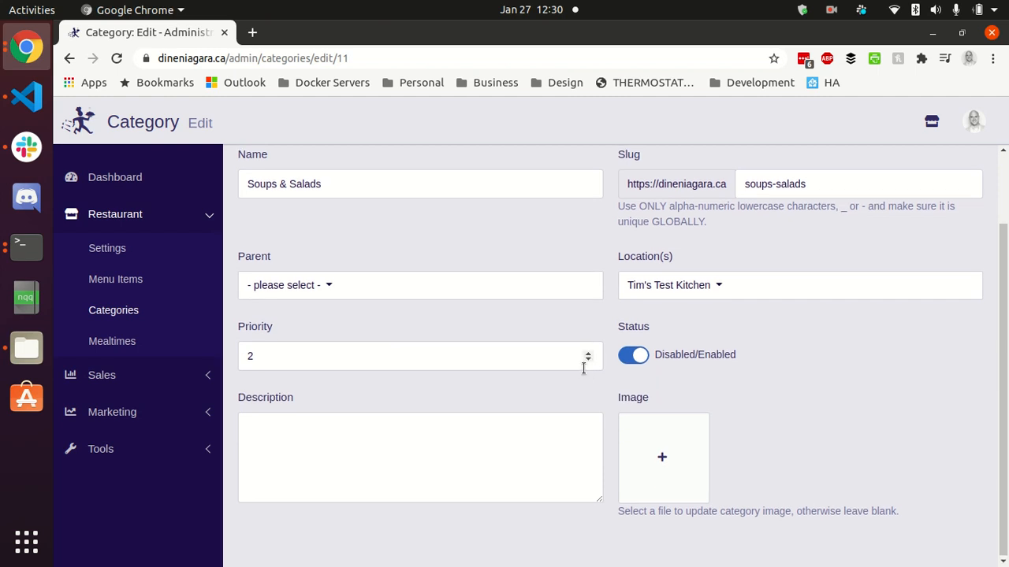
{"action": "scroll", "coordinate": [584, 369], "scroll_direction": "up", "scroll_amount": 2}
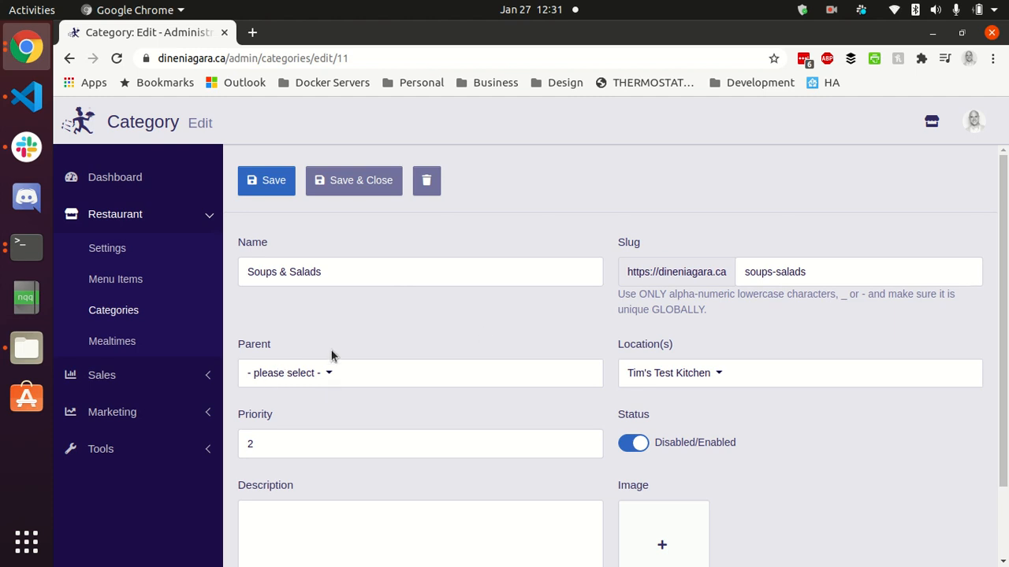
Step: Start a new menu item named Chicken Asparagus Crepes with a price of $24
{"action": "left_click", "coordinate": [117, 284]}
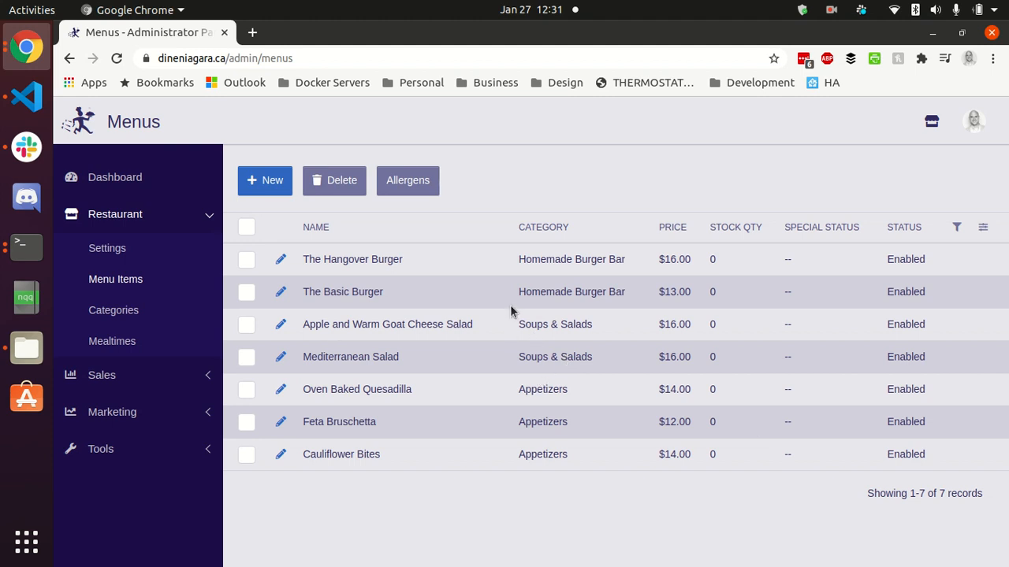
{"action": "left_click", "coordinate": [269, 180]}
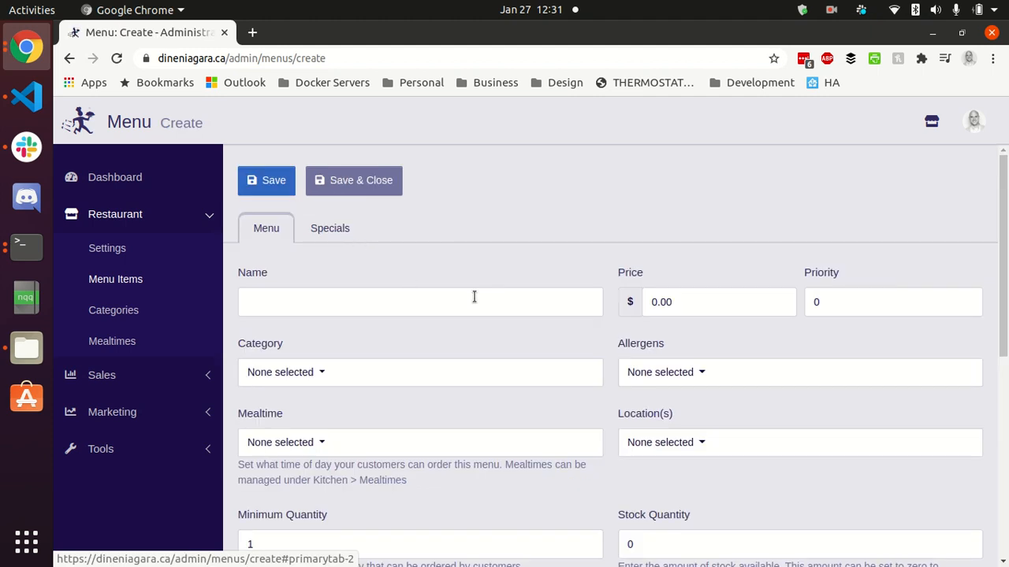
{"action": "left_click", "coordinate": [474, 302]}
{"action": "type", "text": "Ch"}
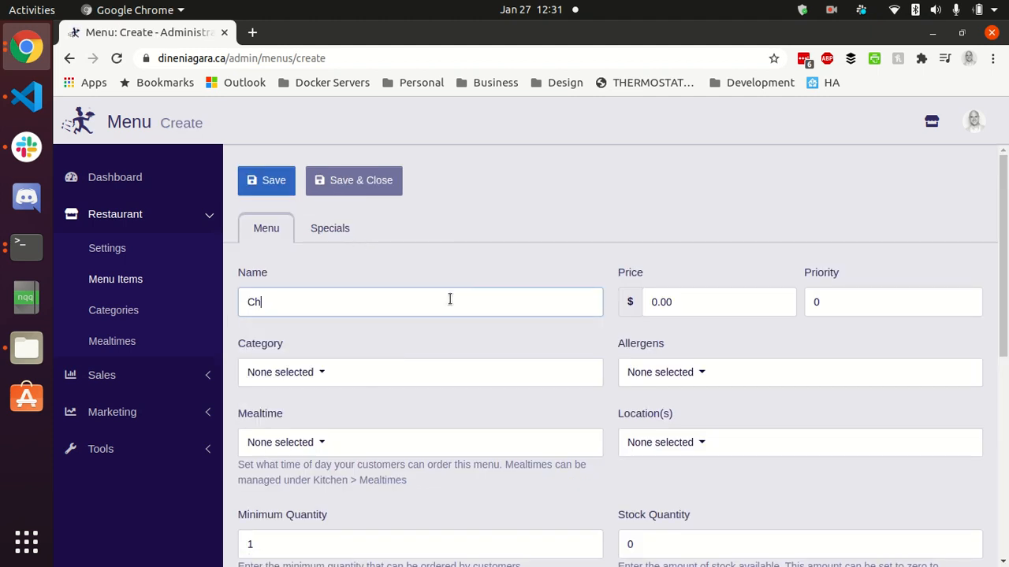
{"action": "type", "text": "icken Asparagus Crepes"}
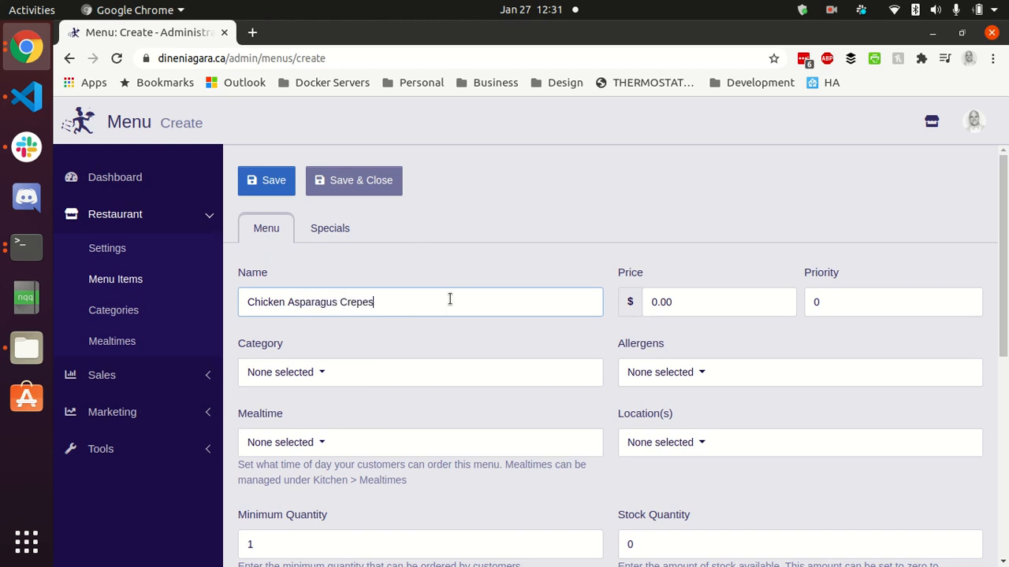
{"action": "left_click", "coordinate": [677, 298]}
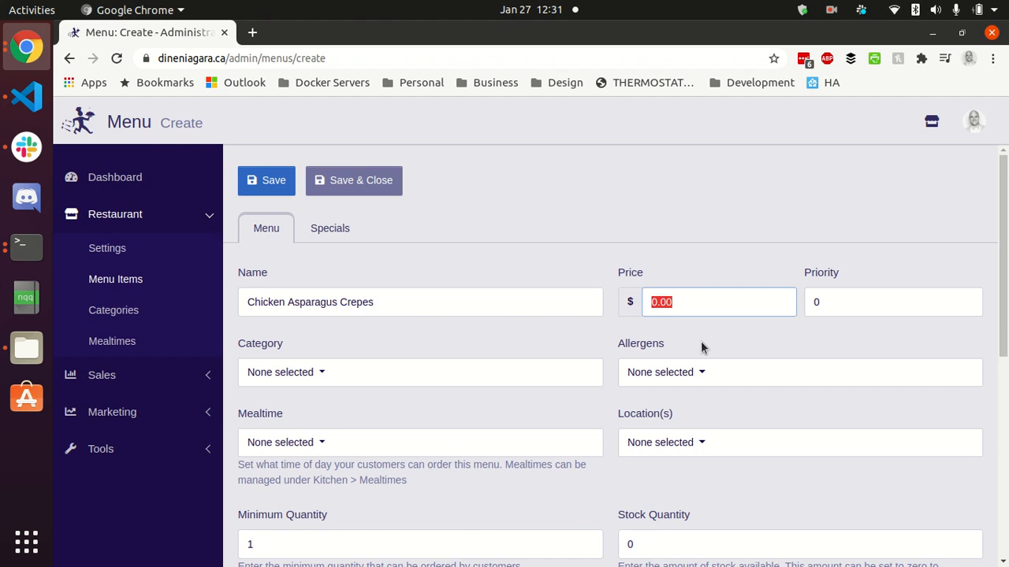
{"action": "type", "text": "24"}
Step: Assign the Chicken Asparagus Crepes menu item to the Crepes category
{"action": "scroll", "coordinate": [585, 339], "scroll_direction": "down", "scroll_amount": 2}
{"action": "scroll", "coordinate": [536, 327], "scroll_direction": "down", "scroll_amount": 2}
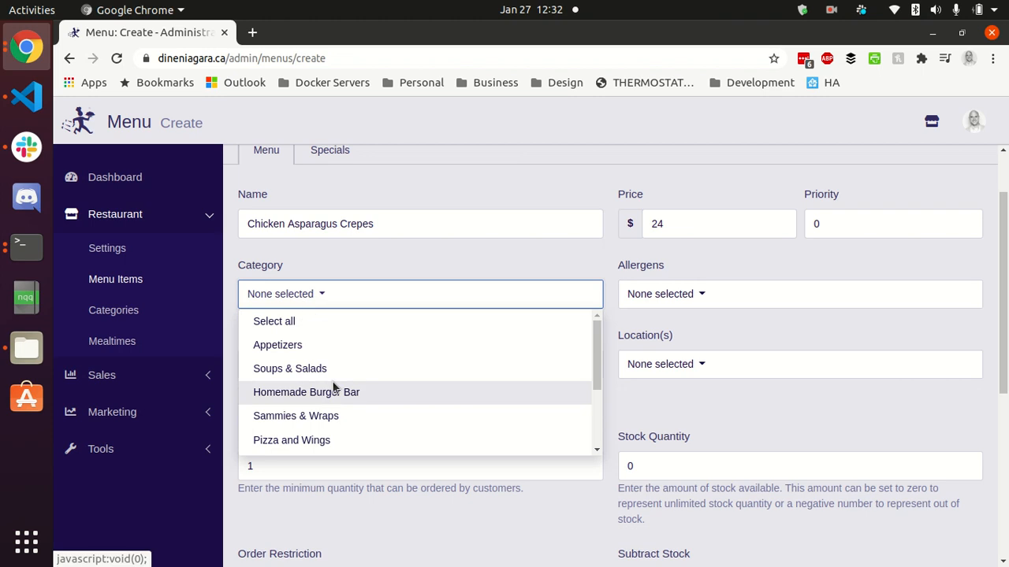
{"action": "scroll", "coordinate": [326, 367], "scroll_direction": "down", "scroll_amount": 3}
{"action": "left_click", "coordinate": [282, 444]}
{"action": "left_click", "coordinate": [521, 268]}
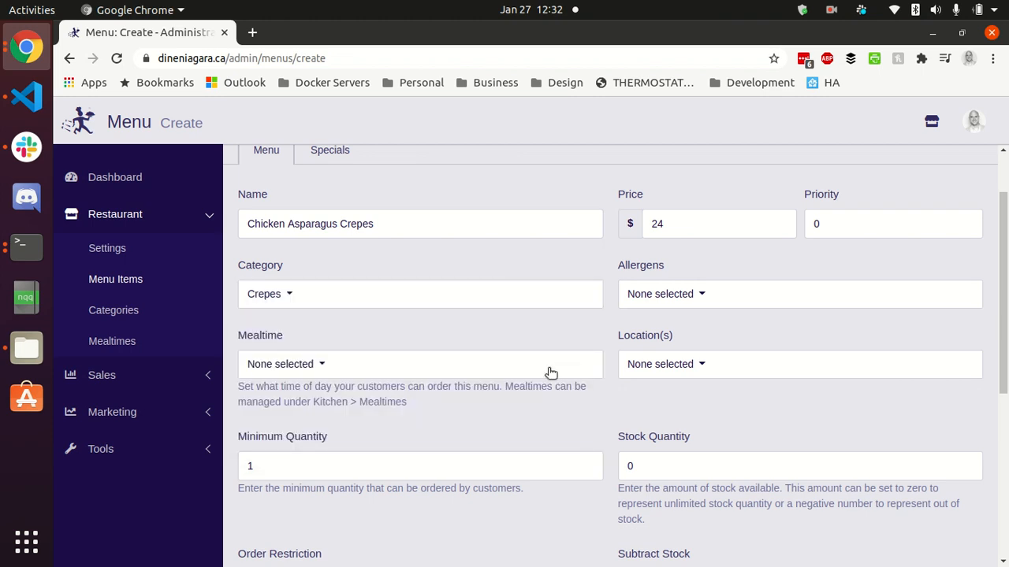
Step: Set the menu item's mealtime to Dinner and its location to Tim's Test Kitchen
{"action": "left_click", "coordinate": [313, 366]}
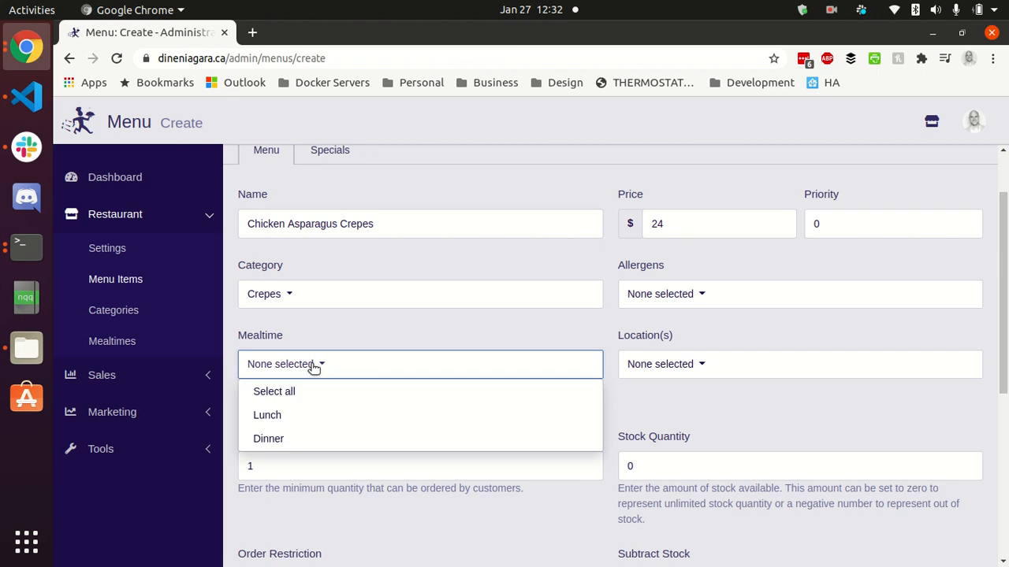
{"action": "left_click", "coordinate": [295, 435]}
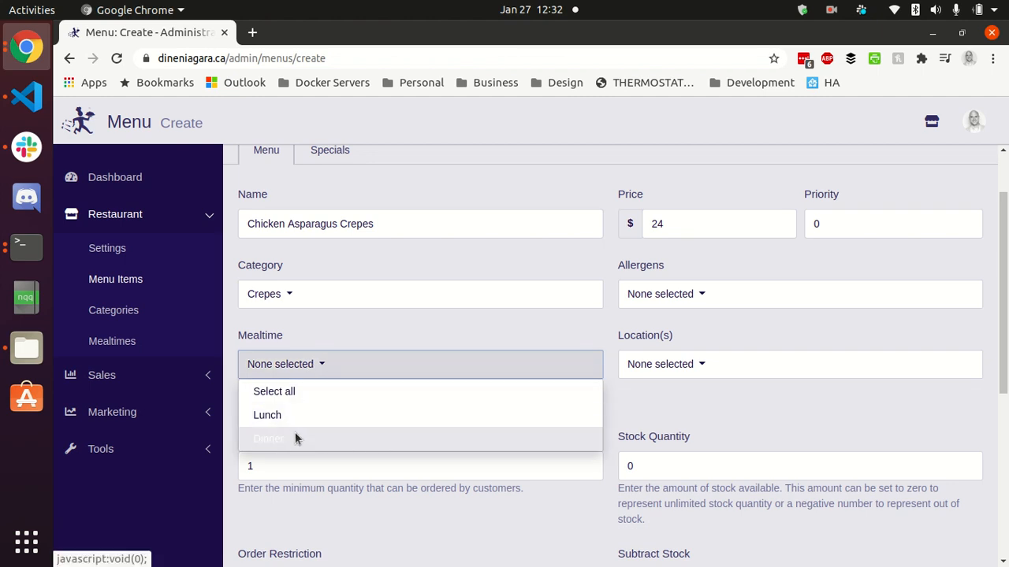
{"action": "left_click", "coordinate": [326, 334]}
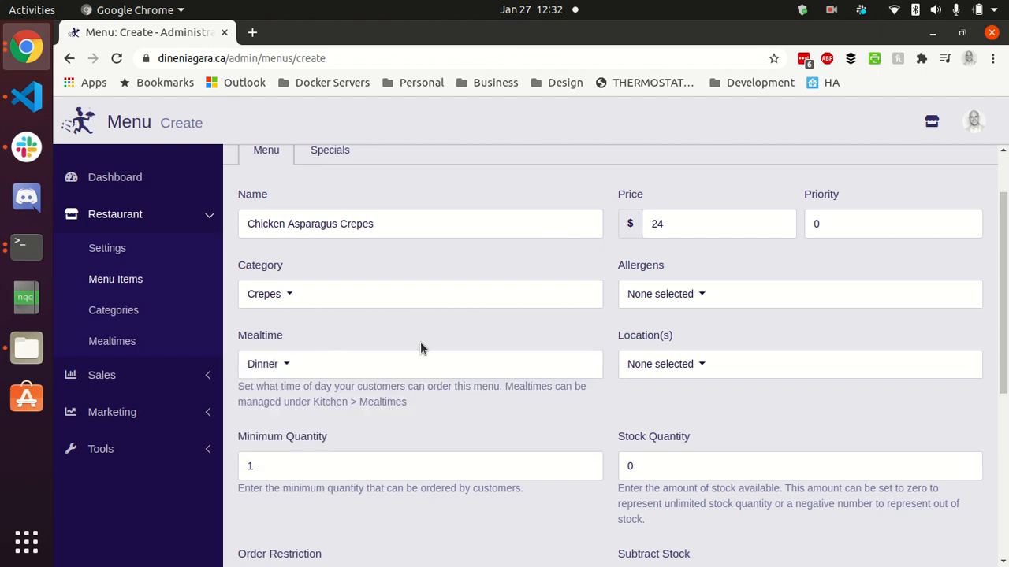
{"action": "left_click", "coordinate": [675, 368]}
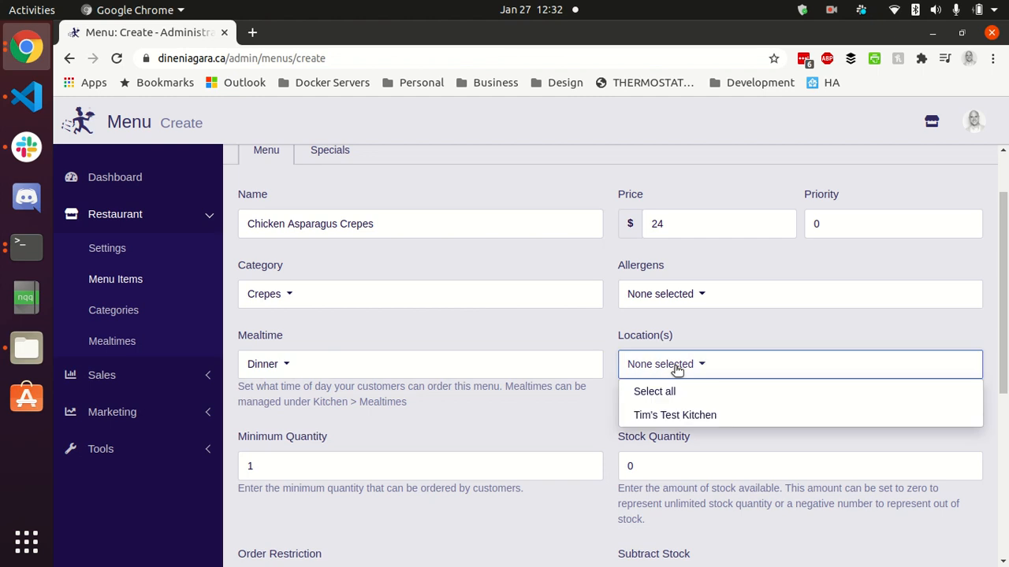
{"action": "left_click", "coordinate": [711, 415]}
{"action": "left_click", "coordinate": [563, 407]}
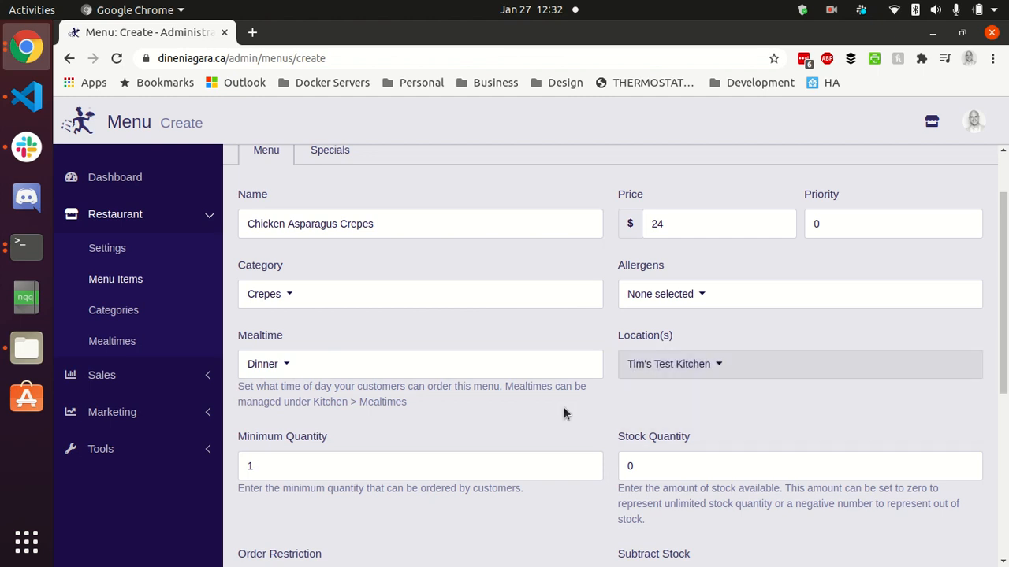
Step: Review the new menu item's quantity, stock, order restriction, description, image and status settings
{"action": "scroll", "coordinate": [532, 416], "scroll_direction": "down", "scroll_amount": 1}
{"action": "scroll", "coordinate": [532, 423], "scroll_direction": "down", "scroll_amount": 2}
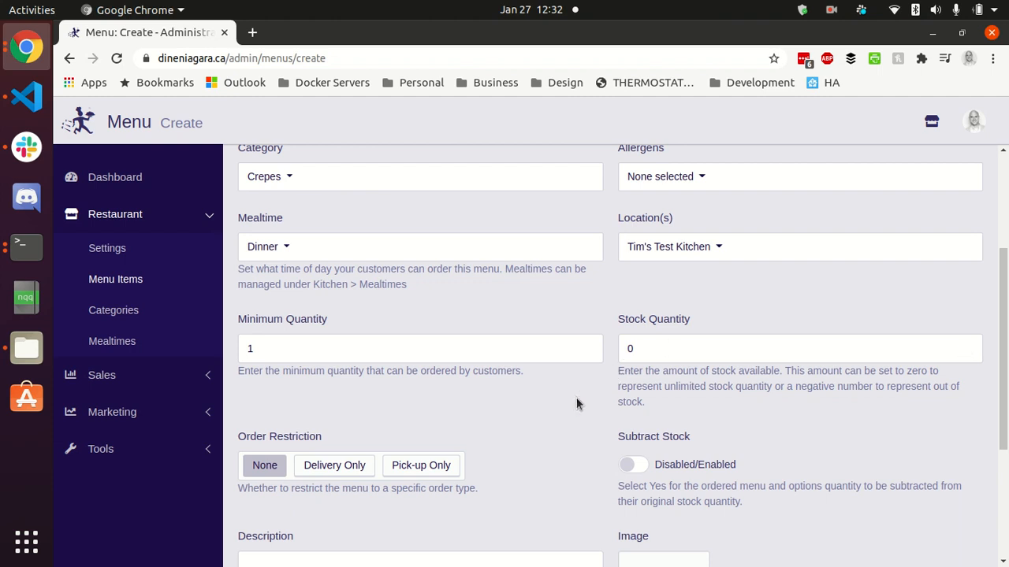
{"action": "scroll", "coordinate": [576, 399], "scroll_direction": "down", "scroll_amount": 2}
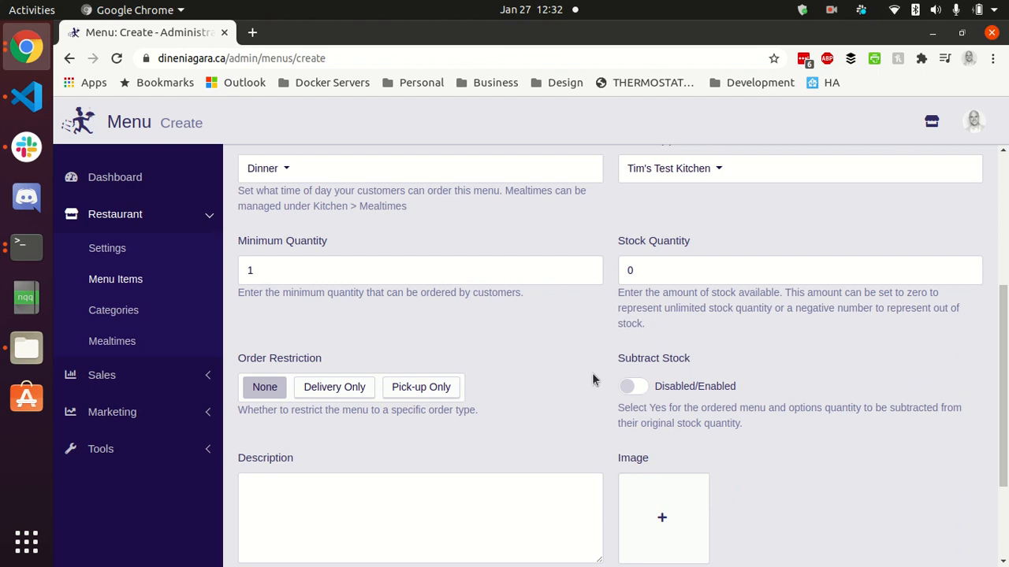
{"action": "scroll", "coordinate": [593, 379], "scroll_direction": "down", "scroll_amount": 2}
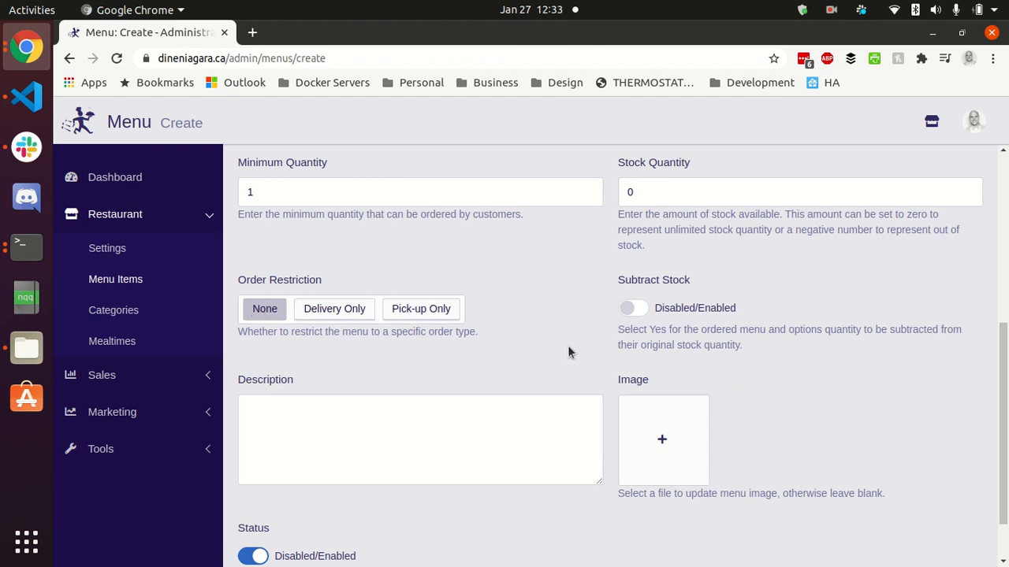
{"action": "scroll", "coordinate": [551, 363], "scroll_direction": "down", "scroll_amount": 2}
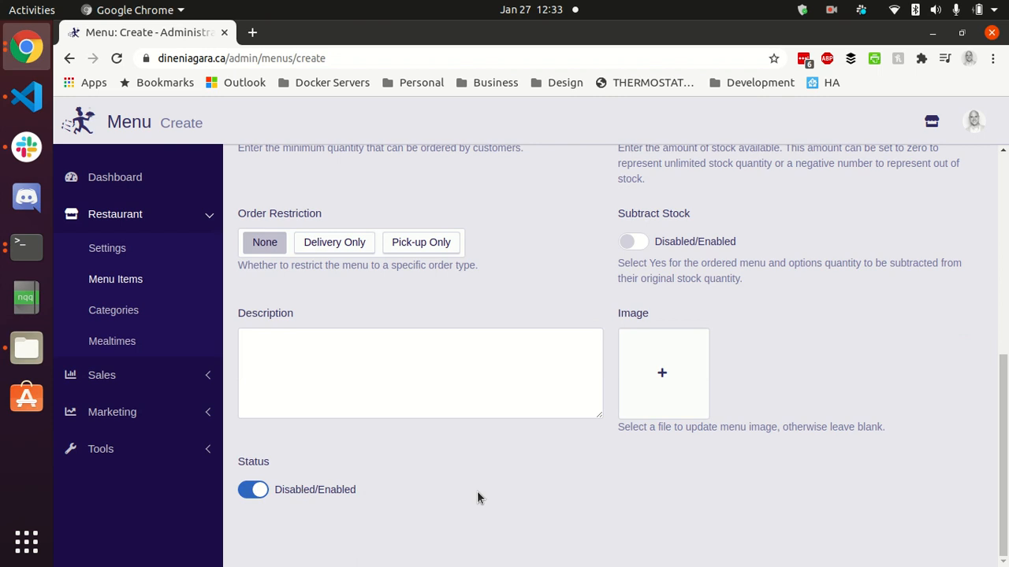
Step: Enter the description "Chicken asparagus crepes stuffed with shredded chicken and ricotta with asparagus sauce." and save the menu item
{"action": "left_click", "coordinate": [340, 354]}
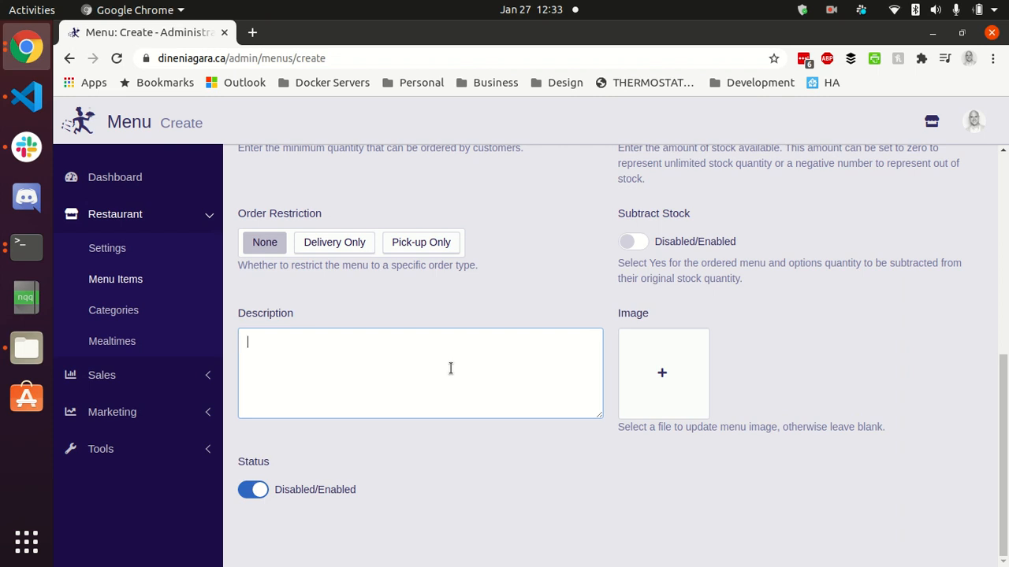
{"action": "type", "text": "Chicken "}
{"action": "type", "text": "asaparagu"}
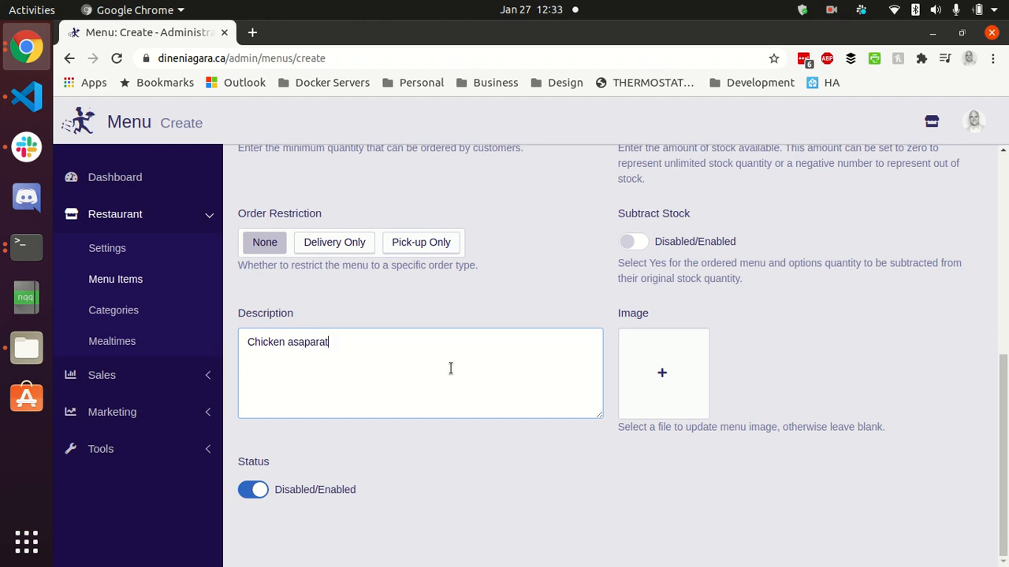
{"action": "type", "text": "s"}
{"action": "key", "text": "BackSpace"}
{"action": "key", "text": "BackSpace"}
{"action": "key", "text": "BackSpace"}
{"action": "key", "text": "BackSpace"}
{"action": "key", "text": "BackSpace"}
{"action": "key", "text": "BackSpace"}
{"action": "key", "text": "BackSpace"}
{"action": "key", "text": "BackSpace"}
{"action": "type", "text": "paragus crepes stuffed "}
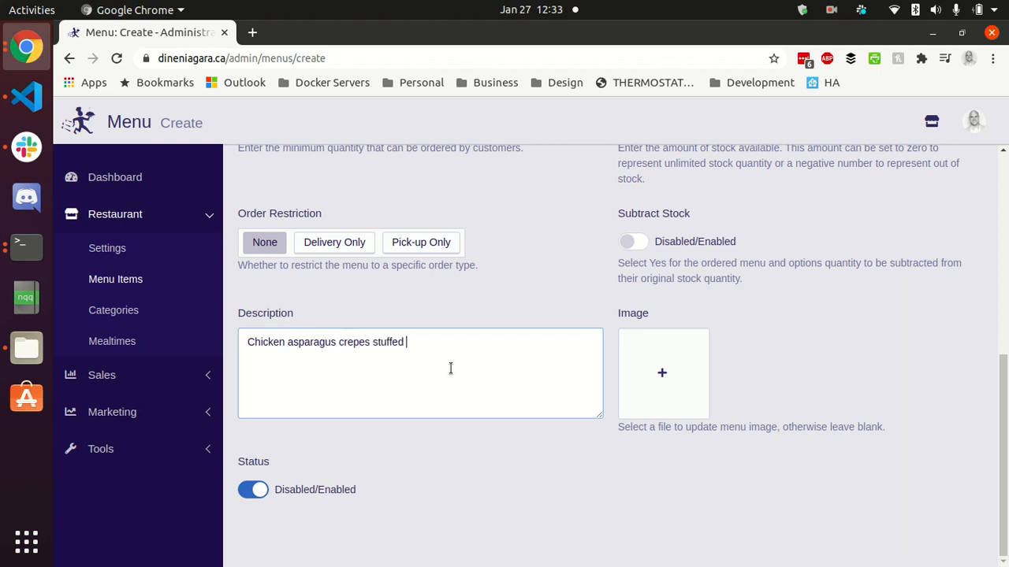
{"action": "type", "text": "with shrede"}
{"action": "type", "text": "ed chicken and "}
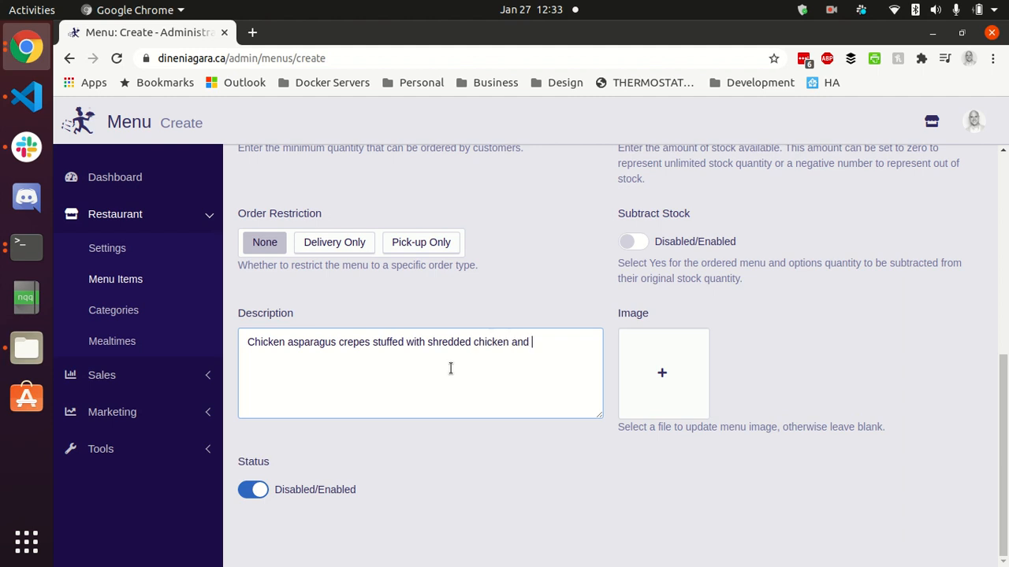
{"action": "type", "text": "ricotta with asparagus sauce."}
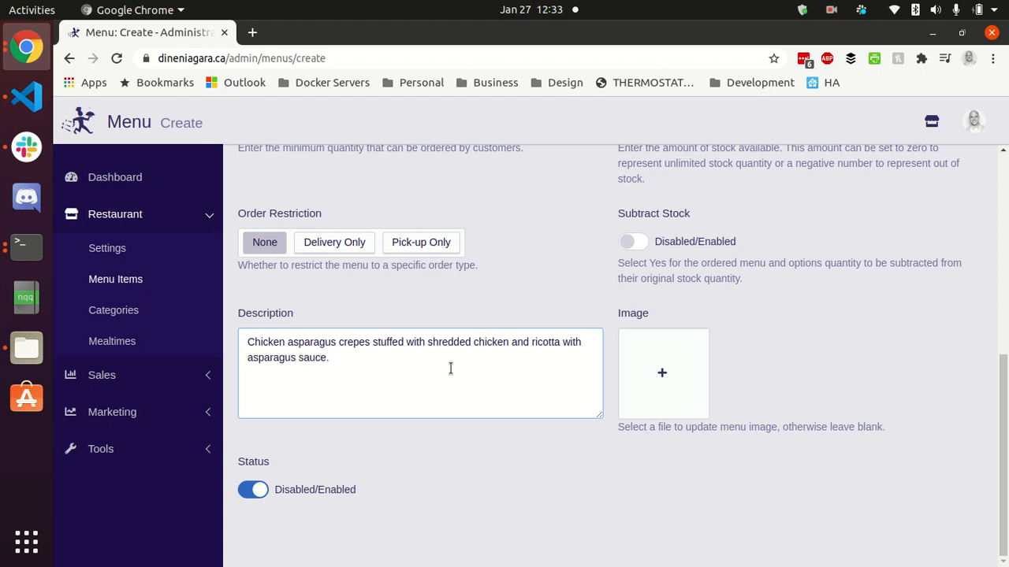
{"action": "scroll", "coordinate": [626, 423], "scroll_direction": "up", "scroll_amount": 5}
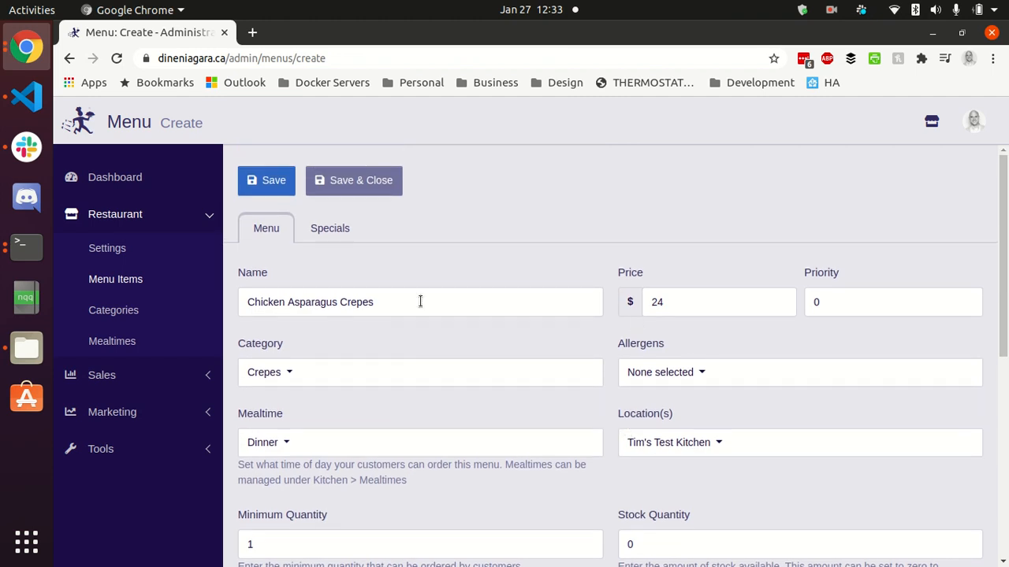
{"action": "left_click", "coordinate": [264, 181]}
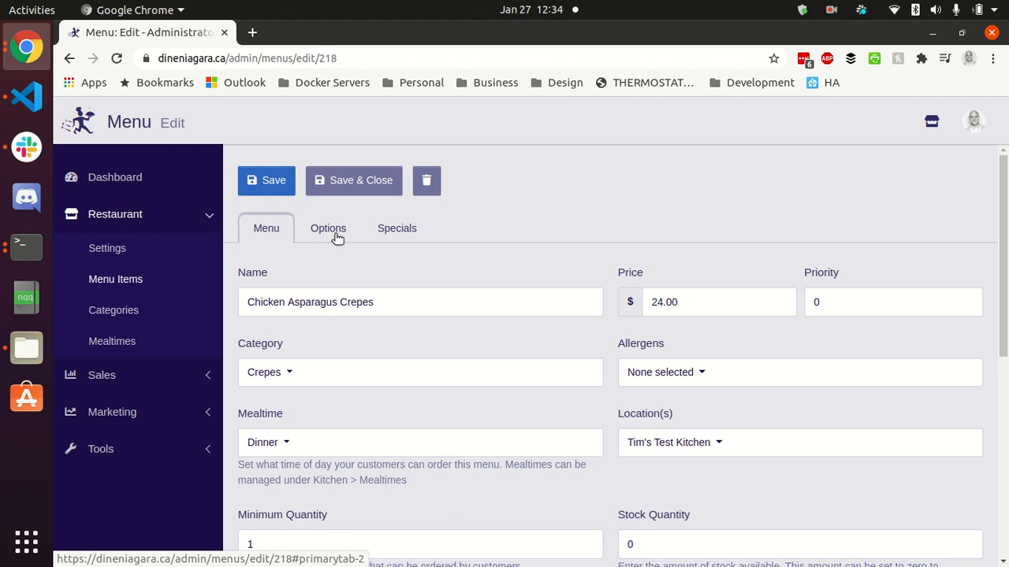
Step: Look through the existing options that can be added to the Chicken Asparagus Crepes menu item
{"action": "left_click", "coordinate": [334, 233]}
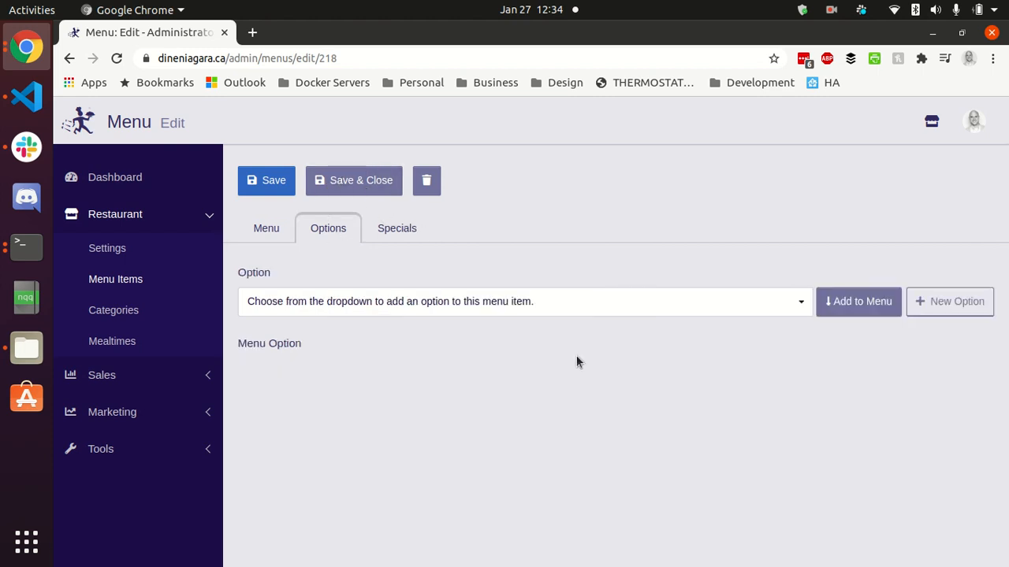
{"action": "left_click", "coordinate": [627, 305]}
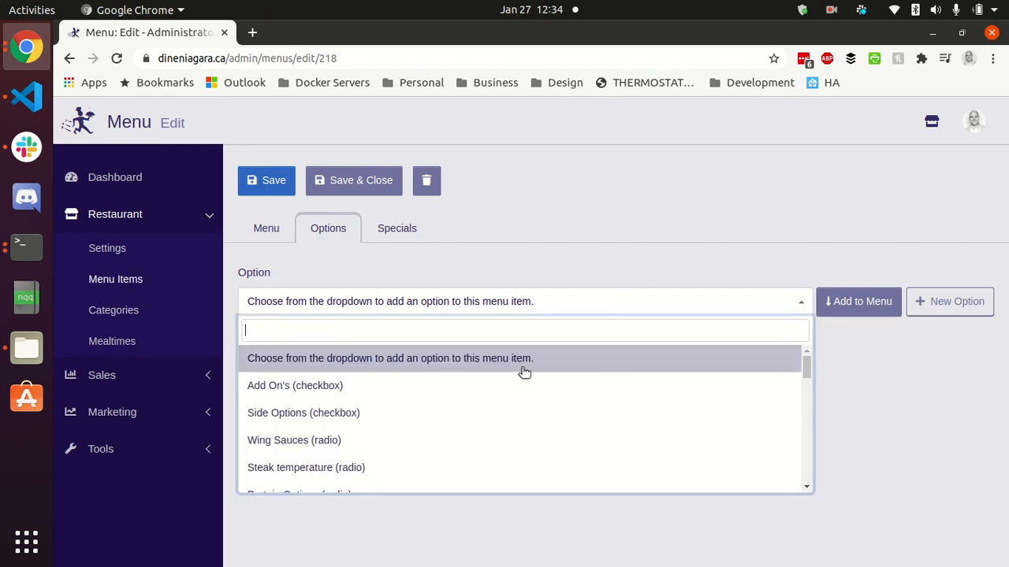
{"action": "scroll", "coordinate": [422, 391], "scroll_direction": "down", "scroll_amount": 1}
{"action": "scroll", "coordinate": [423, 394], "scroll_direction": "down", "scroll_amount": 1}
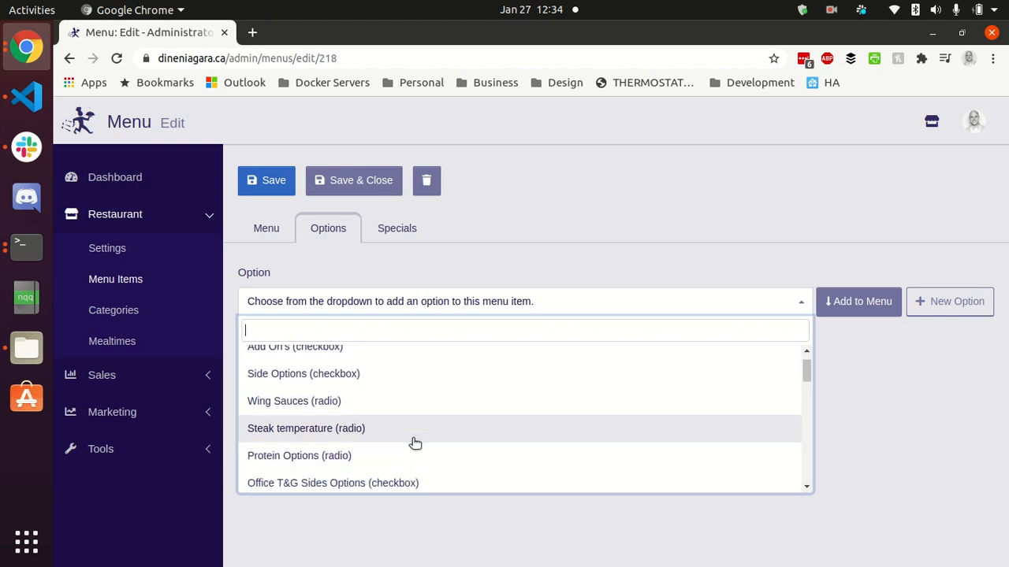
{"action": "scroll", "coordinate": [408, 383], "scroll_direction": "down", "scroll_amount": 1}
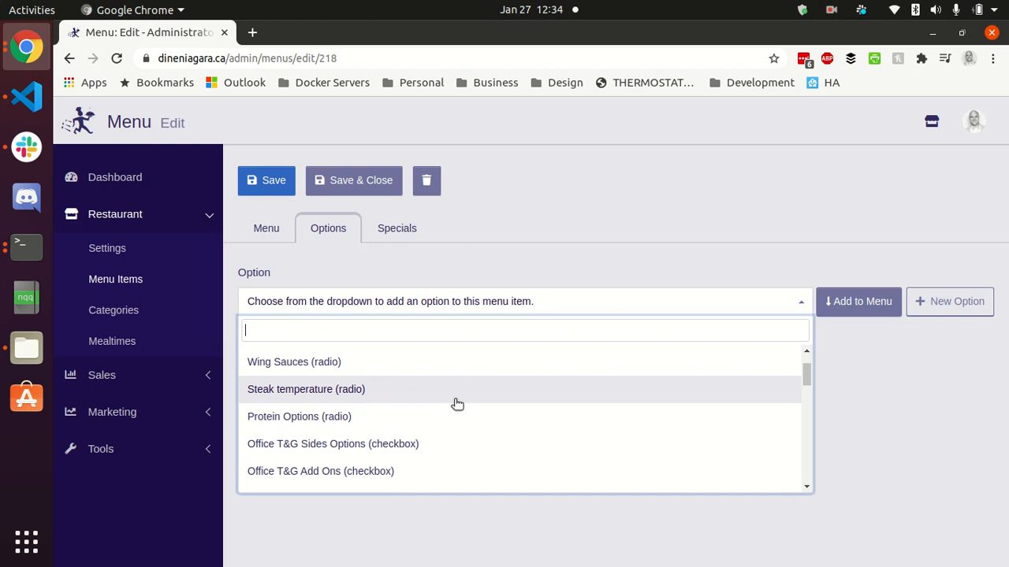
{"action": "scroll", "coordinate": [462, 394], "scroll_direction": "up", "scroll_amount": 3}
{"action": "scroll", "coordinate": [462, 390], "scroll_direction": "down", "scroll_amount": 6}
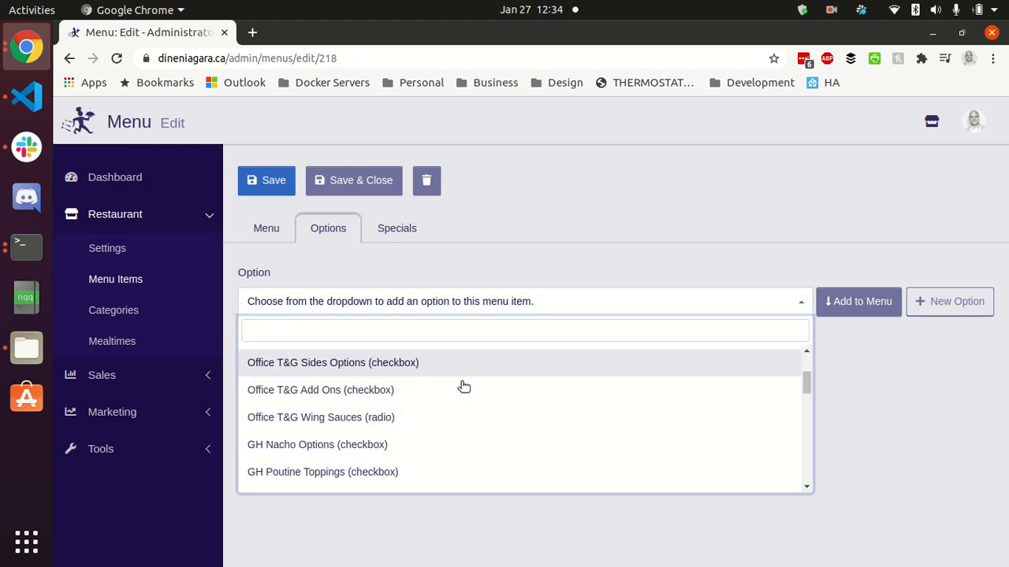
{"action": "scroll", "coordinate": [454, 392], "scroll_direction": "up", "scroll_amount": 6}
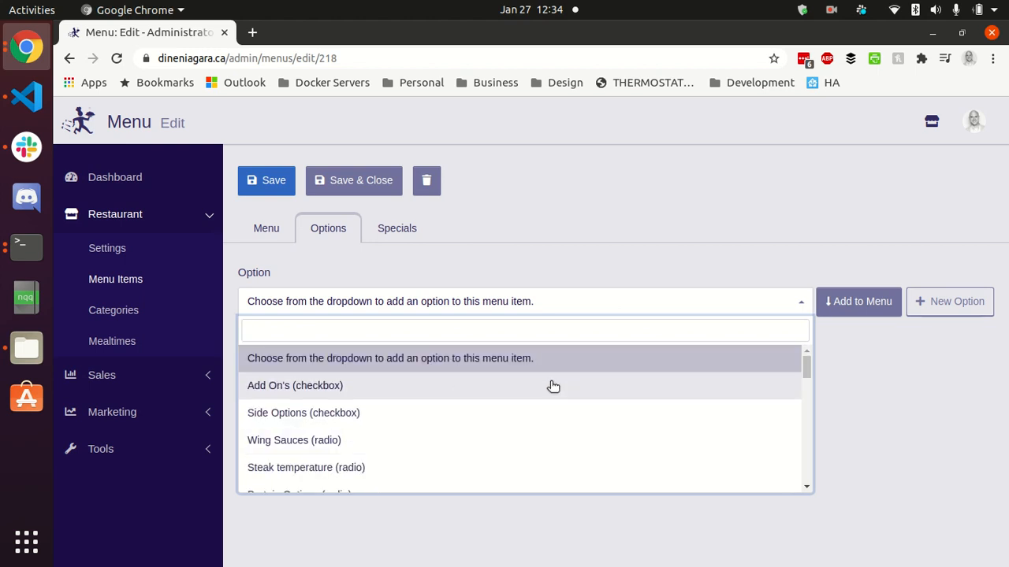
{"action": "left_click", "coordinate": [801, 303]}
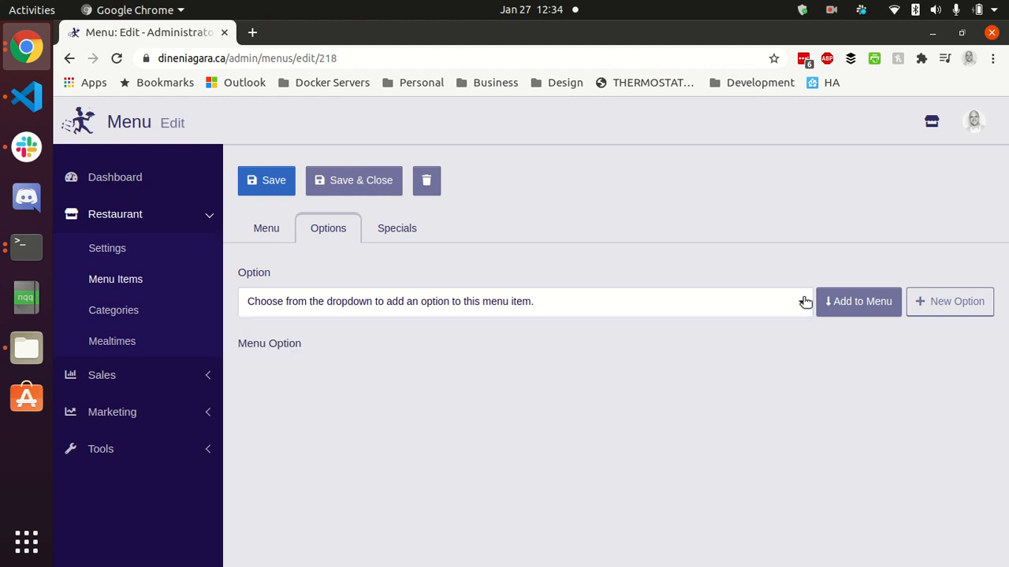
Step: Start a new option named Customizations for Tim's Test Kitchen with the Checkbox display type
{"action": "left_click", "coordinate": [940, 303]}
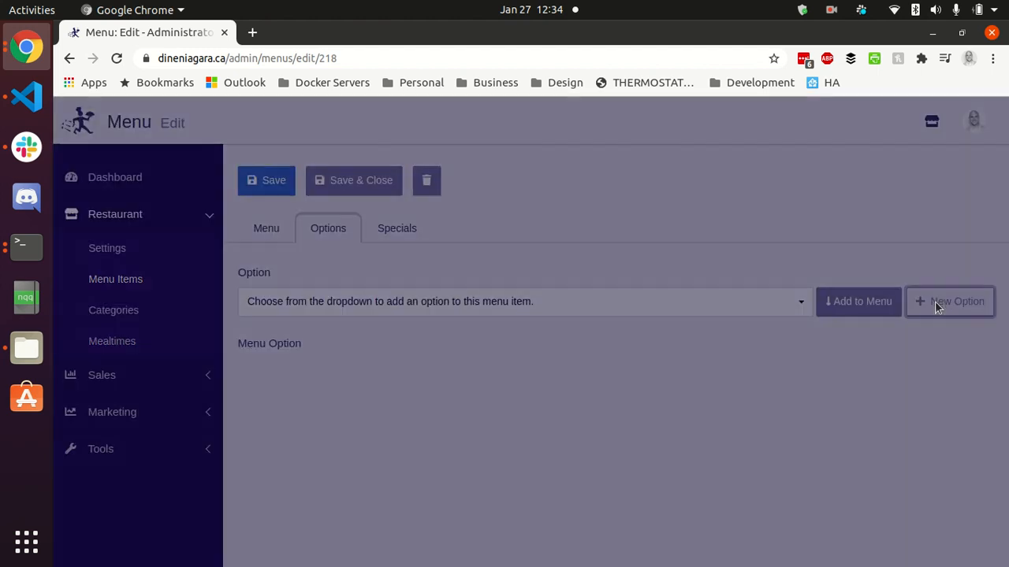
{"action": "left_click", "coordinate": [417, 213]}
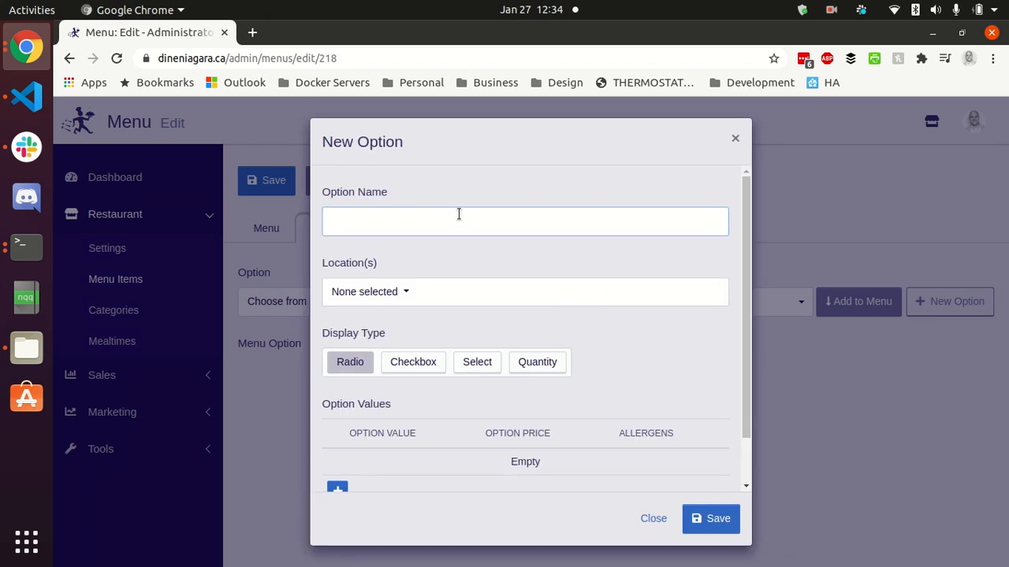
{"action": "type", "text": "Customizations"}
{"action": "key", "text": "Tab"}
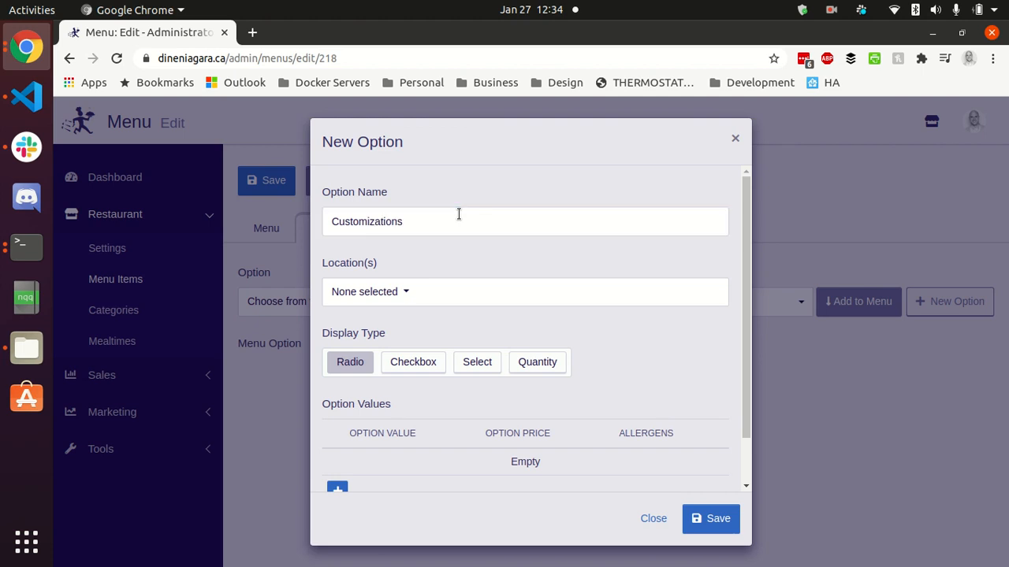
{"action": "left_click", "coordinate": [354, 291]}
{"action": "left_click", "coordinate": [383, 347]}
{"action": "left_click", "coordinate": [430, 263]}
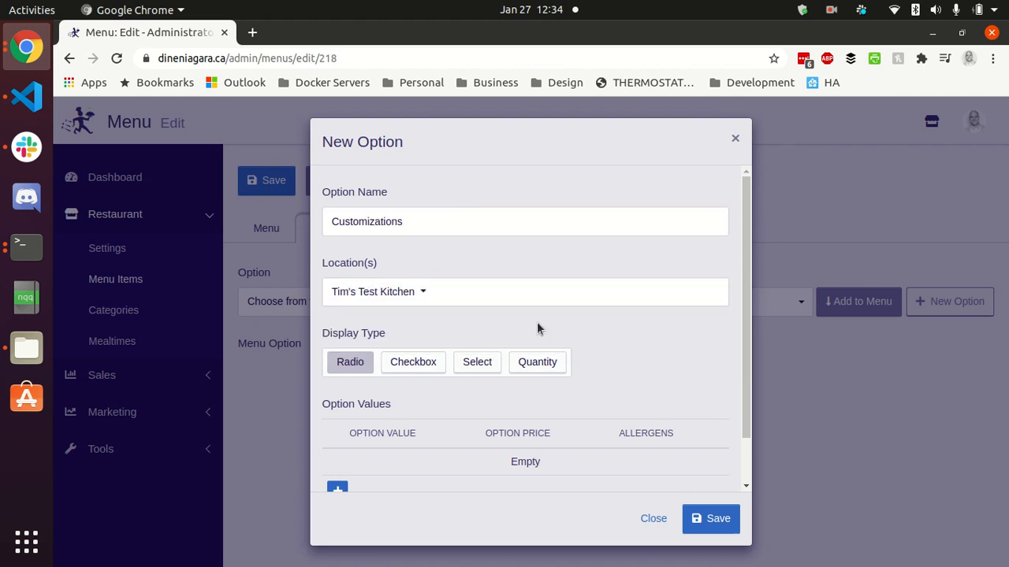
{"action": "left_click", "coordinate": [428, 366]}
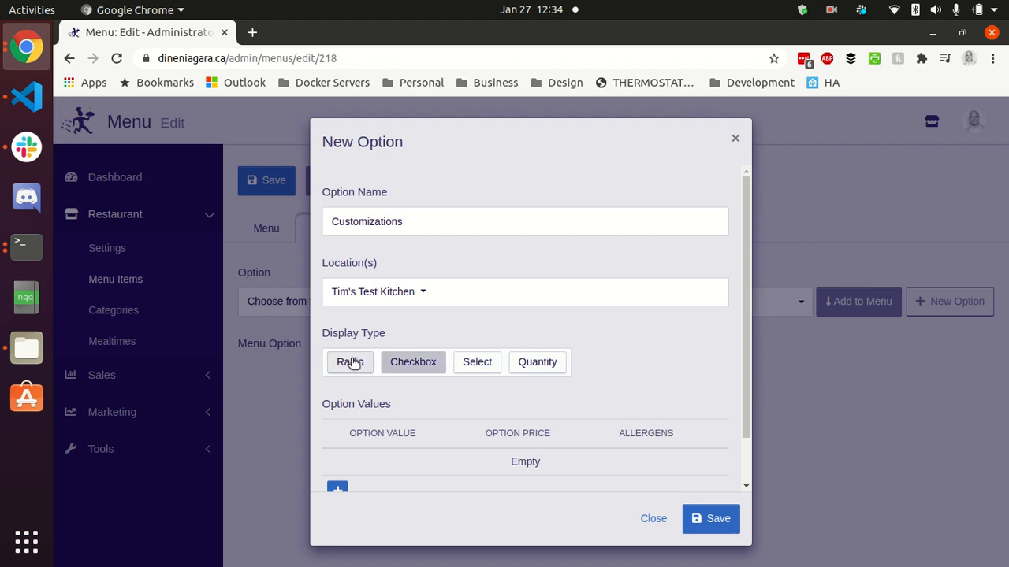
{"action": "left_click", "coordinate": [352, 364]}
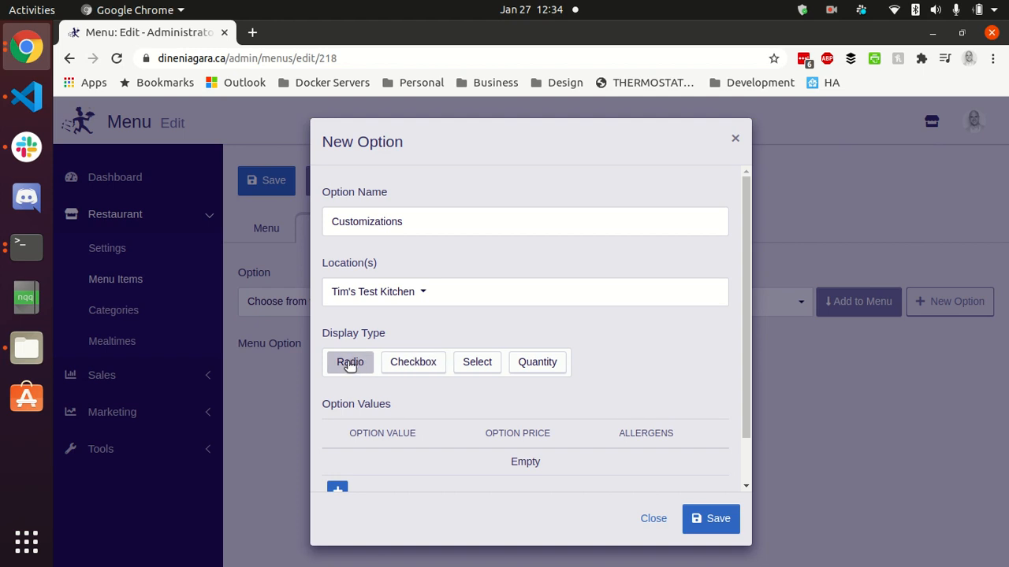
{"action": "left_click", "coordinate": [410, 367]}
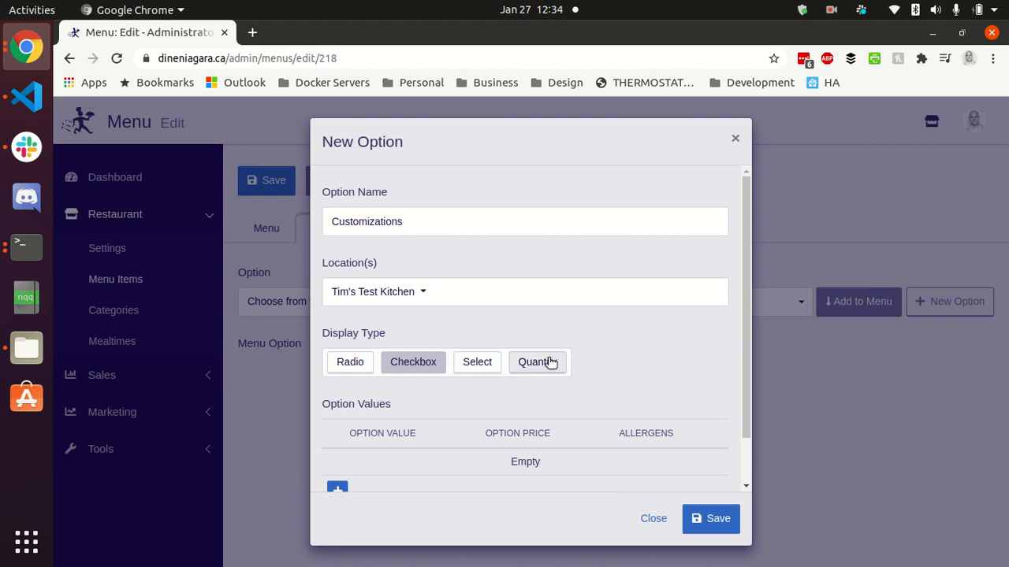
Step: Add a No Asparagus value to the Customizations option
{"action": "scroll", "coordinate": [571, 352], "scroll_direction": "down", "scroll_amount": 1}
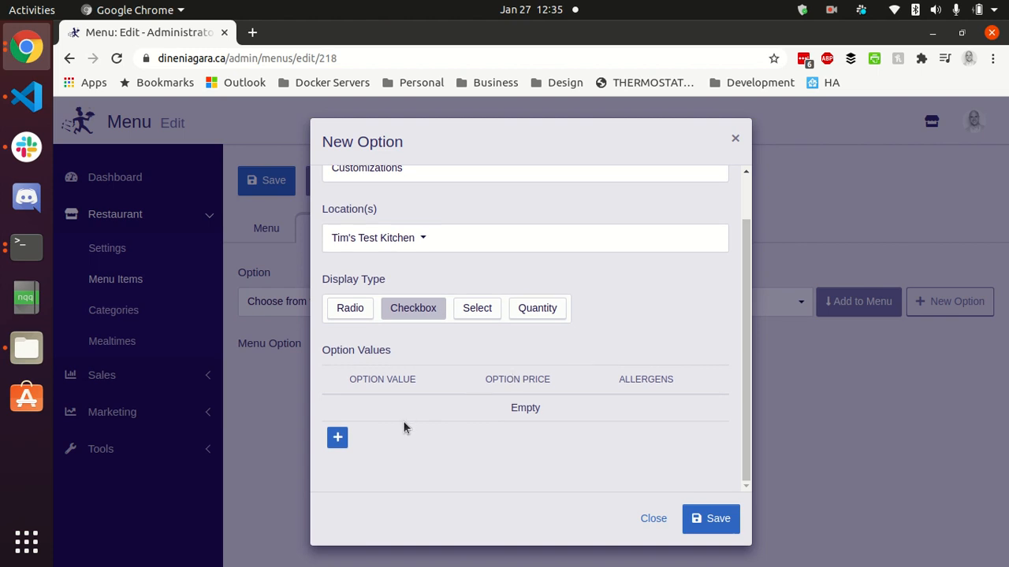
{"action": "left_click", "coordinate": [336, 438]}
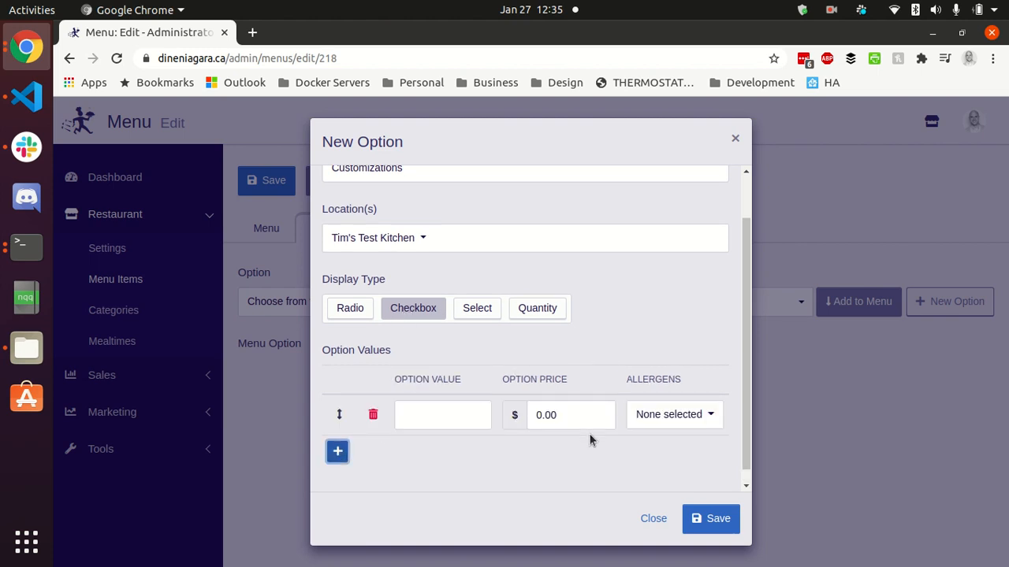
{"action": "scroll", "coordinate": [473, 404], "scroll_direction": "down", "scroll_amount": 1}
{"action": "left_click", "coordinate": [449, 401]}
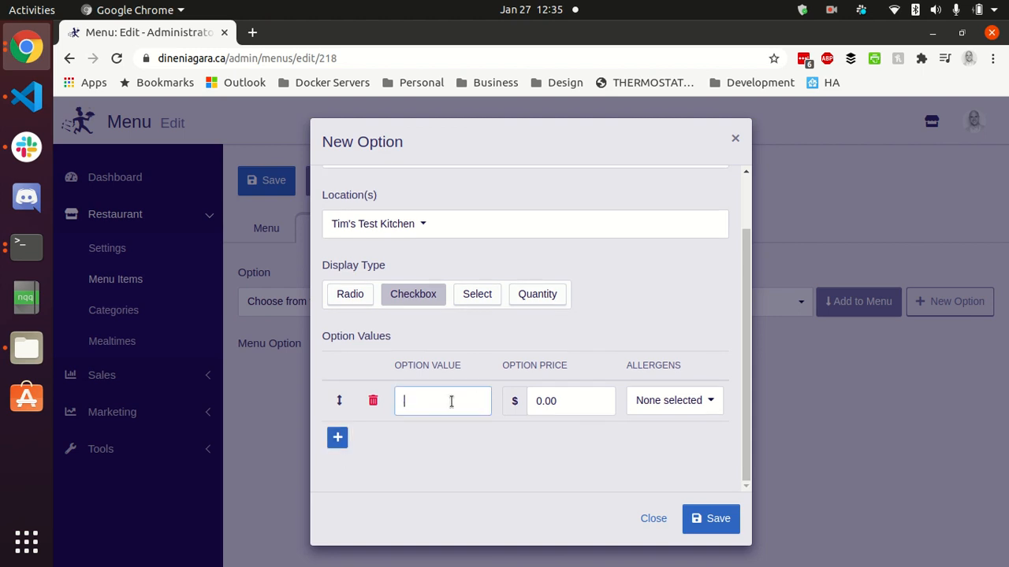
{"action": "type", "text": "No Asparagus"}
Step: Add a second option value, Add Baked Potato, priced at $5, and save the new option
{"action": "left_click", "coordinate": [337, 439]}
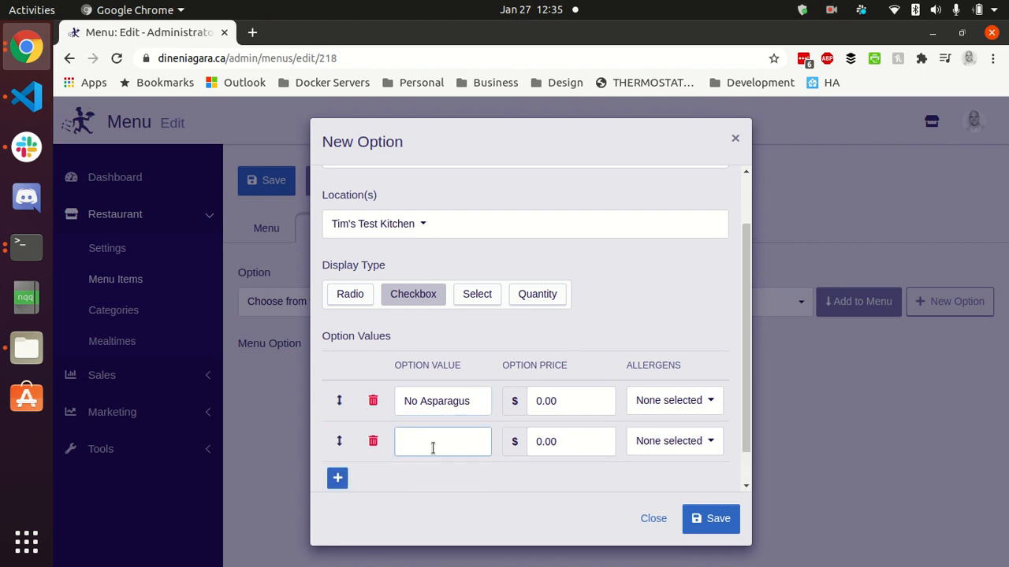
{"action": "type", "text": "Add Baked Potato"}
{"action": "key", "text": "Tab"}
{"action": "type", "text": "5"}
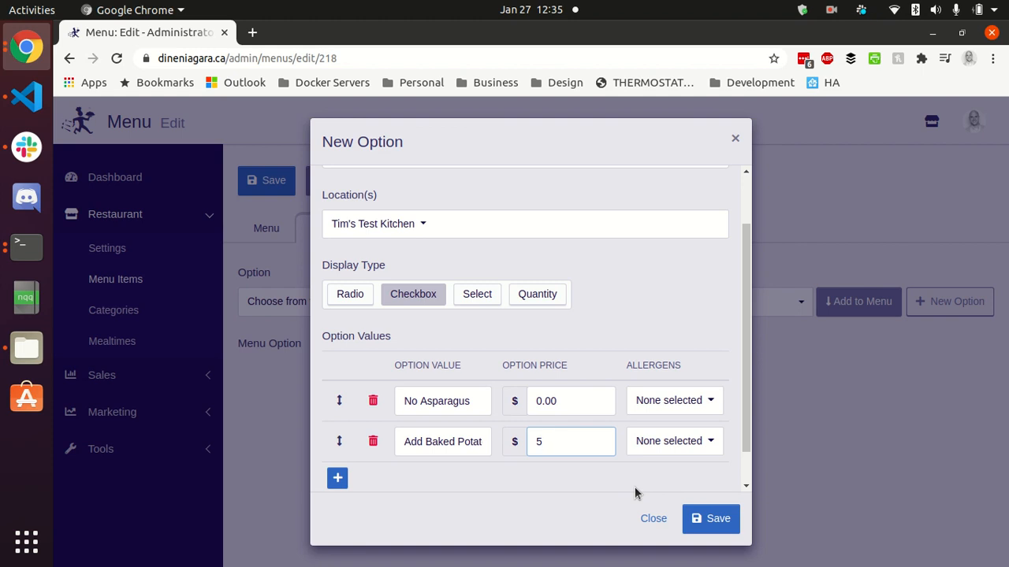
{"action": "left_click", "coordinate": [713, 520]}
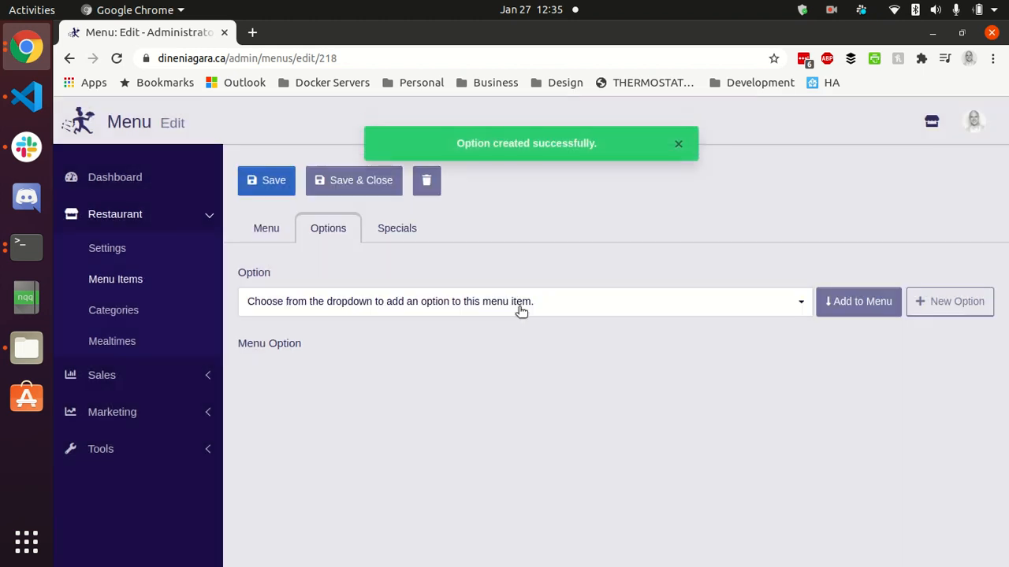
Step: Find the Customizations (checkbox) option and attach it to the Chicken Asparagus Crepes menu item
{"action": "left_click", "coordinate": [519, 310]}
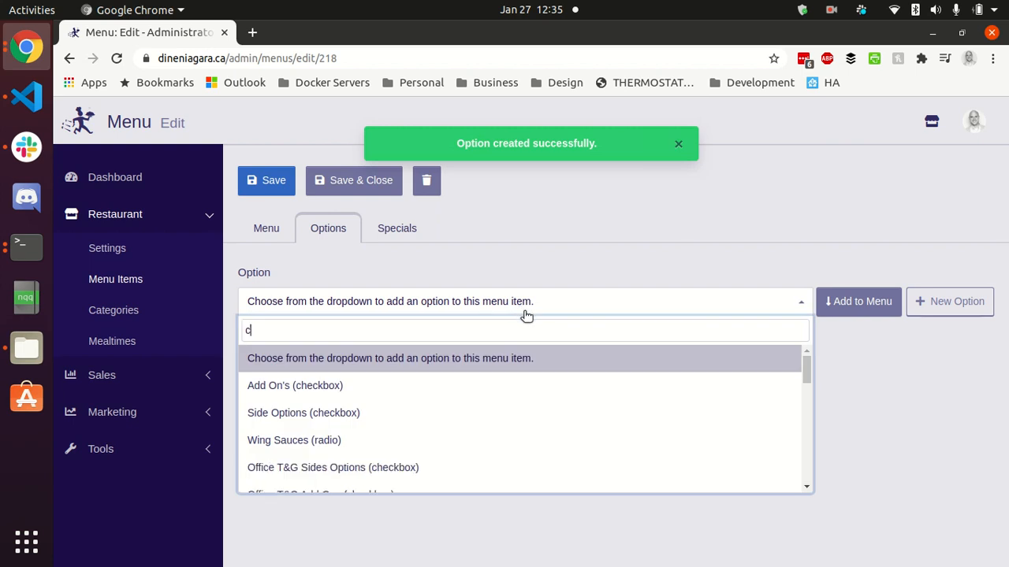
{"action": "type", "text": "cus"}
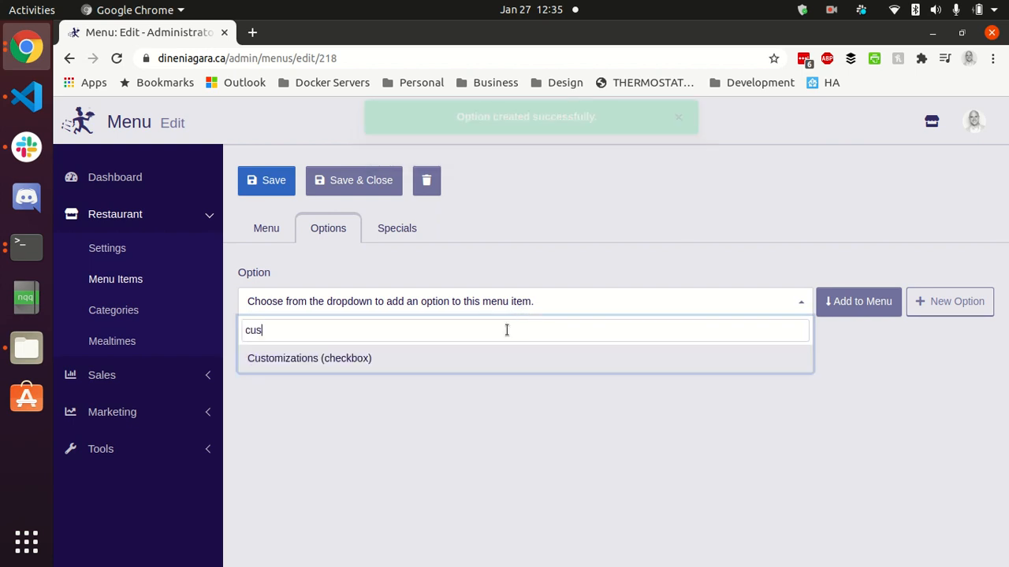
{"action": "left_click", "coordinate": [365, 358]}
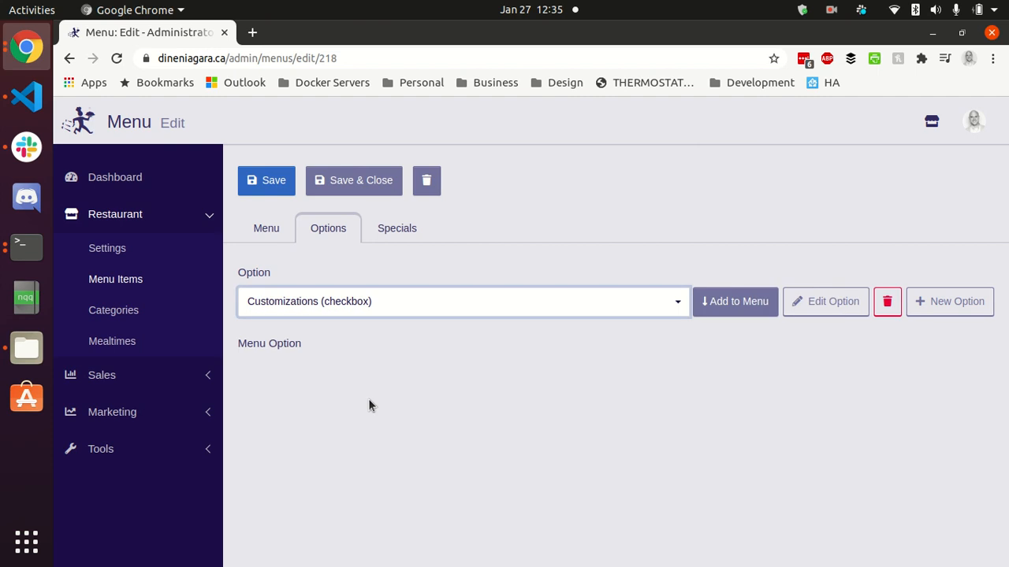
{"action": "left_click", "coordinate": [741, 308]}
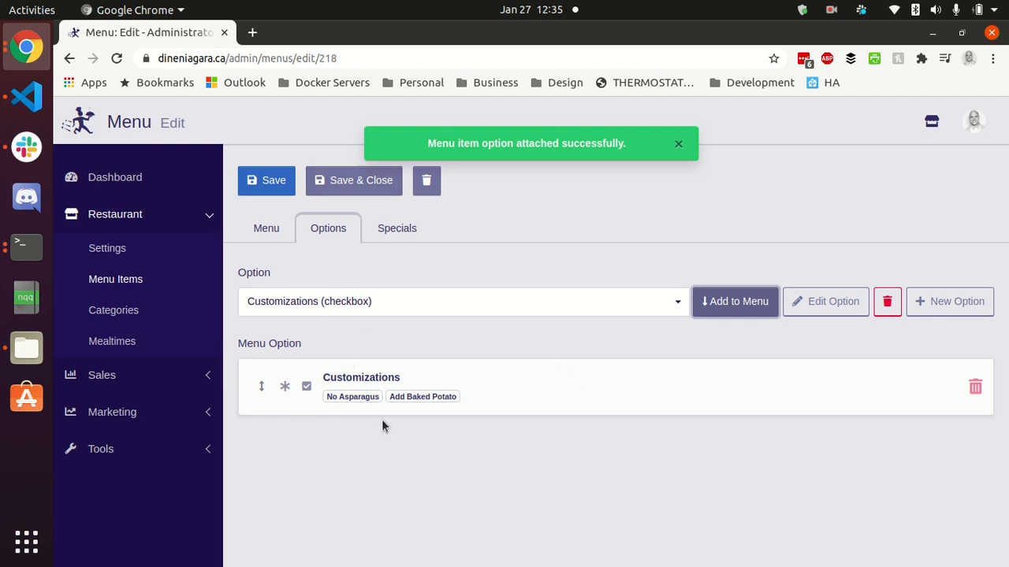
Step: Review the attached Customizations option's requirement, selection limits, prices and stock quantities, and save it
{"action": "left_click", "coordinate": [284, 387]}
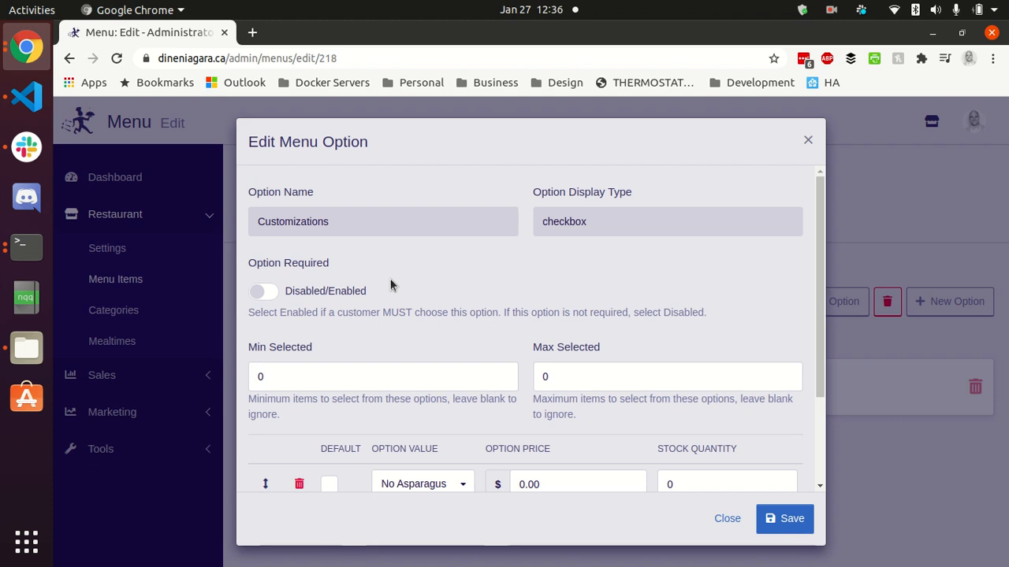
{"action": "scroll", "coordinate": [405, 323], "scroll_direction": "down", "scroll_amount": 2}
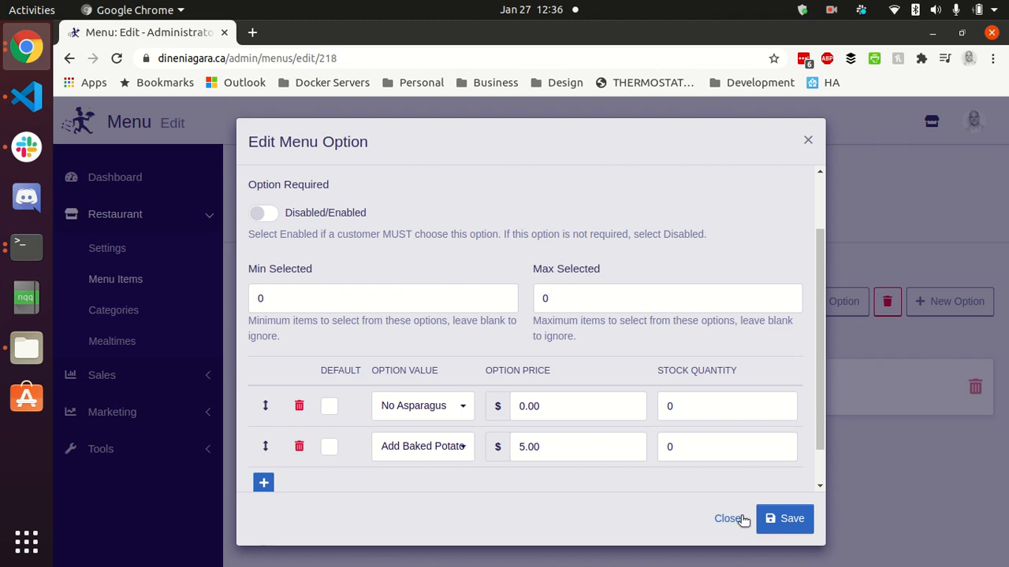
{"action": "left_click", "coordinate": [774, 522]}
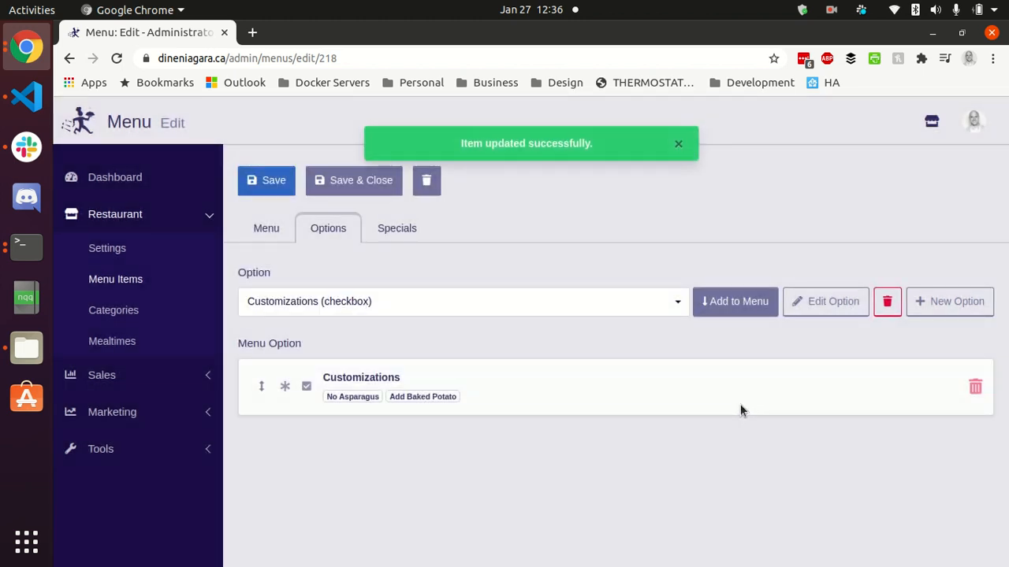
Step: Give the Chicken Asparagus Crepes item a fixed-amount special price of $10
{"action": "left_click", "coordinate": [389, 233]}
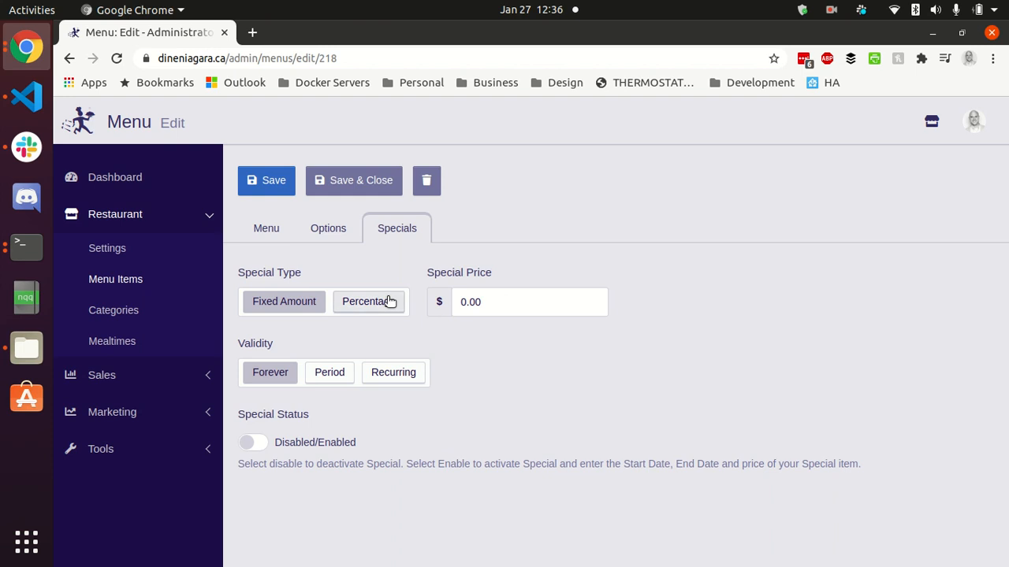
{"action": "left_click", "coordinate": [540, 300]}
{"action": "double_click", "coordinate": [534, 308]}
{"action": "type", "text": "10"}
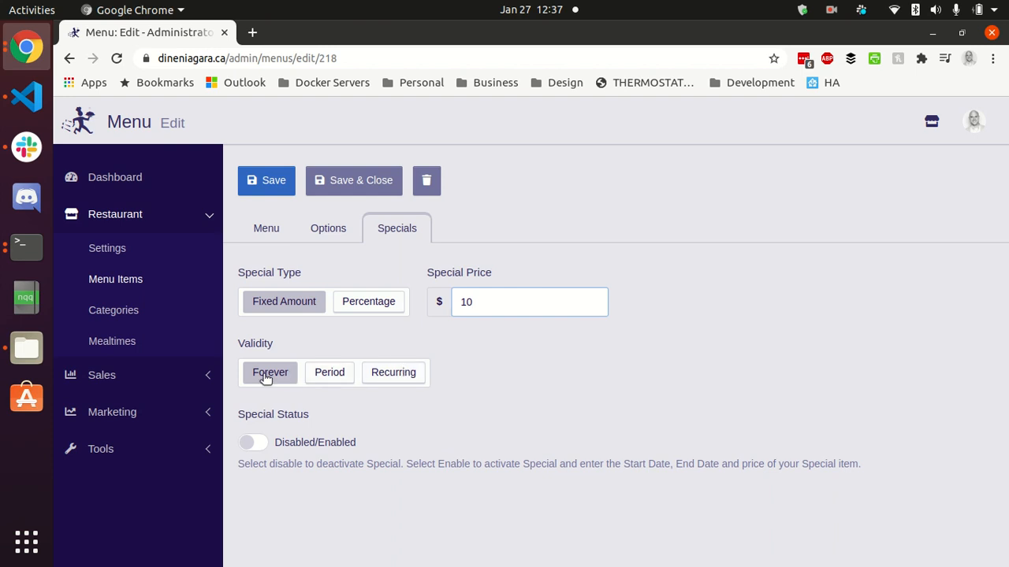
Step: Look at the Period validity for the special, and make it recurring every Tuesday instead
{"action": "left_click", "coordinate": [331, 372]}
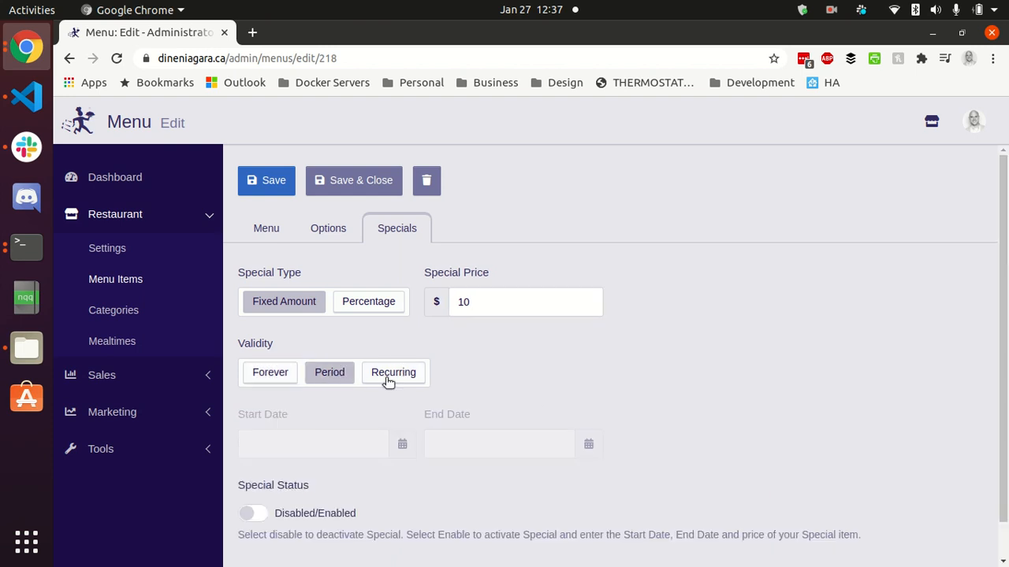
{"action": "scroll", "coordinate": [589, 396], "scroll_direction": "down", "scroll_amount": 1}
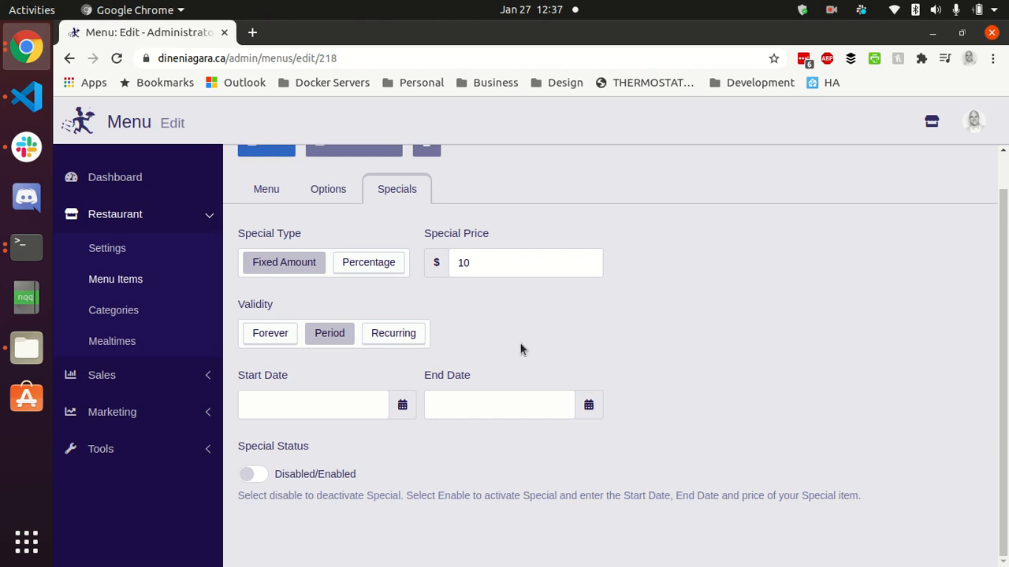
{"action": "left_click", "coordinate": [404, 333]}
{"action": "scroll", "coordinate": [670, 346], "scroll_direction": "down", "scroll_amount": 1}
{"action": "left_click", "coordinate": [338, 339]}
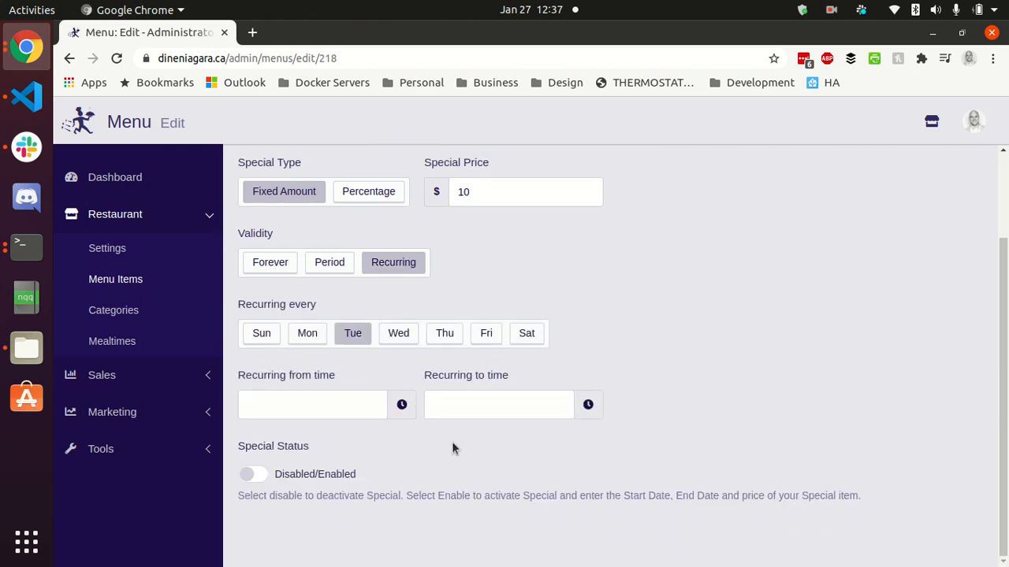
Step: Set the recurring special's hours from 00:00 to 23:59 and save the menu item with the special enabled
{"action": "left_click", "coordinate": [355, 400]}
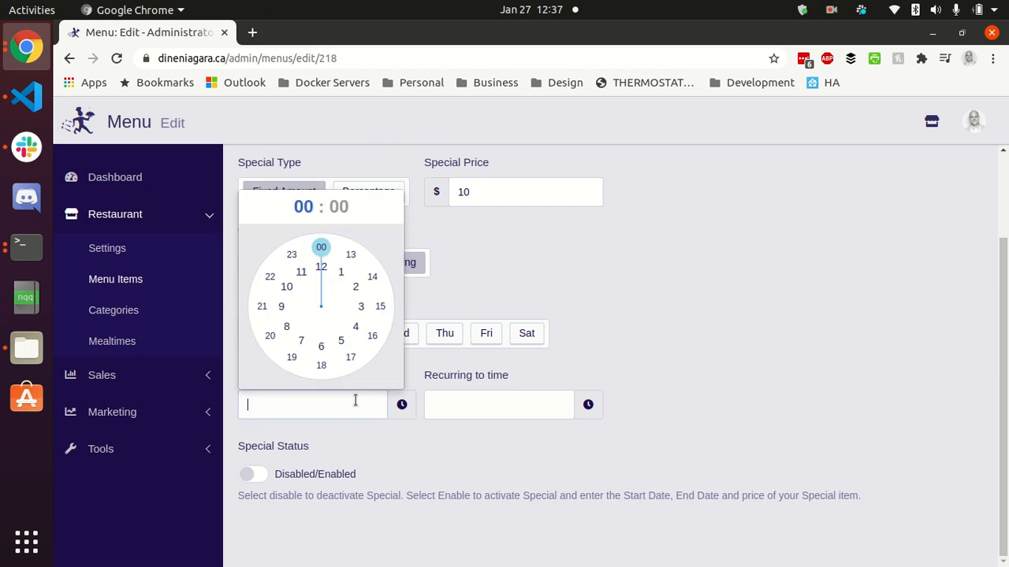
{"action": "left_click", "coordinate": [321, 248]}
{"action": "left_click", "coordinate": [321, 248]}
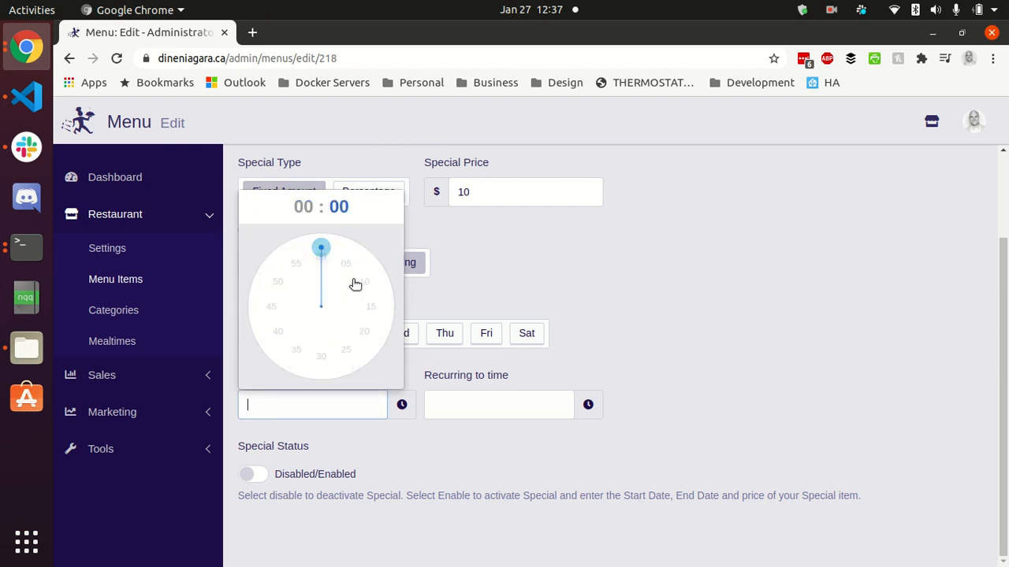
{"action": "left_click", "coordinate": [464, 396]}
{"action": "left_click", "coordinate": [479, 255]}
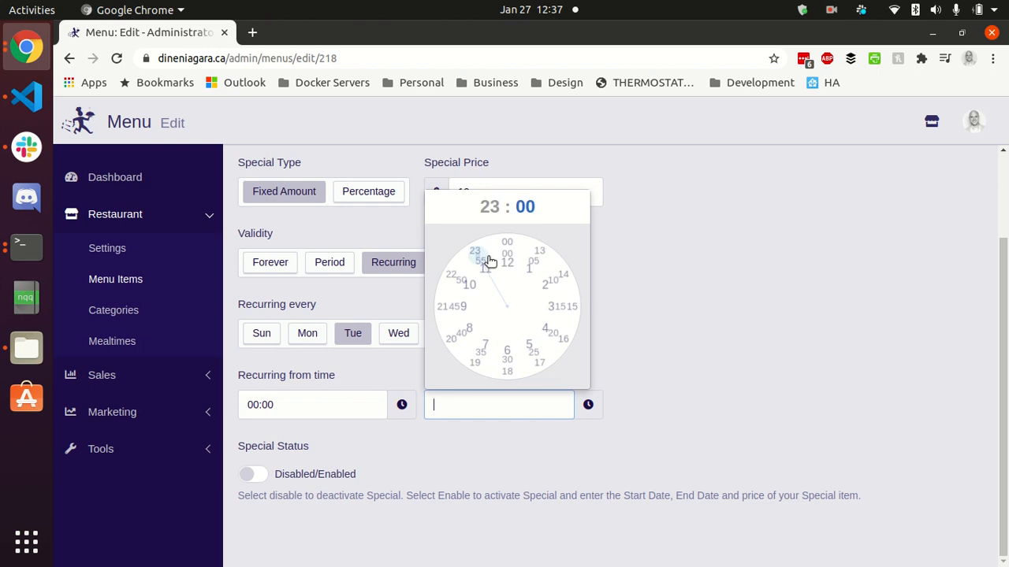
{"action": "left_click_drag", "start_coordinate": [497, 254], "coordinate": [503, 251]}
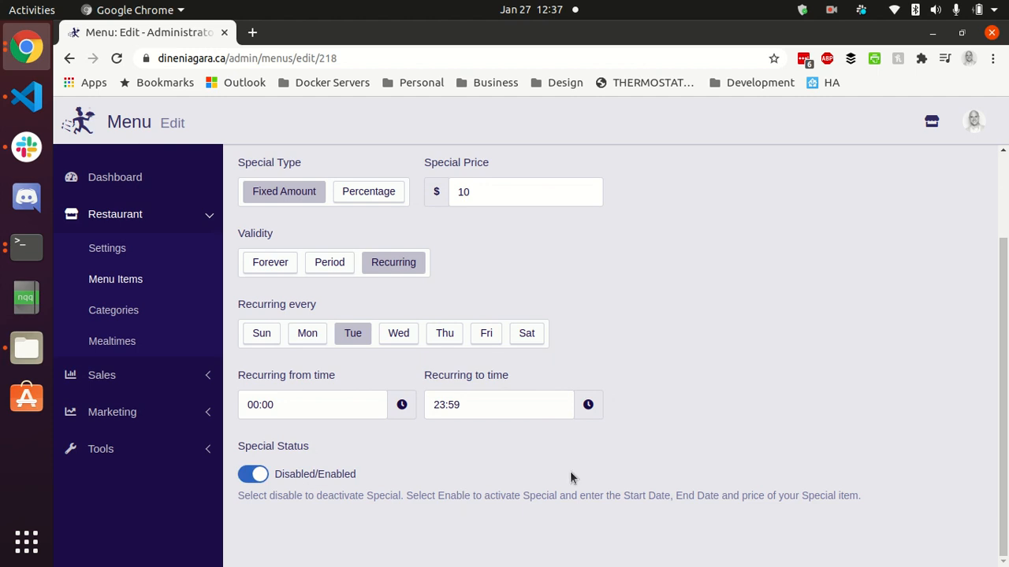
{"action": "scroll", "coordinate": [657, 429], "scroll_direction": "up", "scroll_amount": 3}
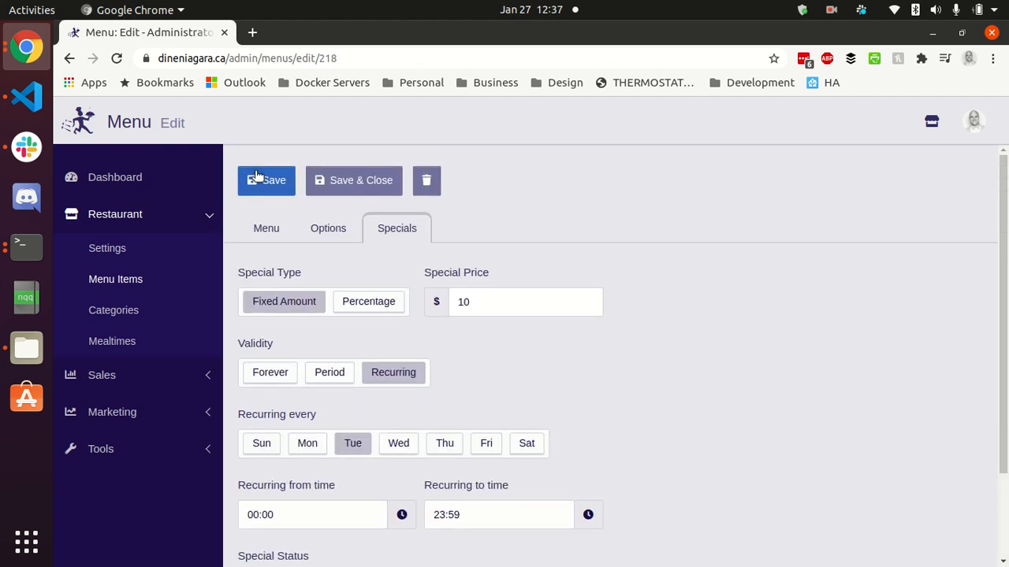
{"action": "left_click", "coordinate": [255, 179]}
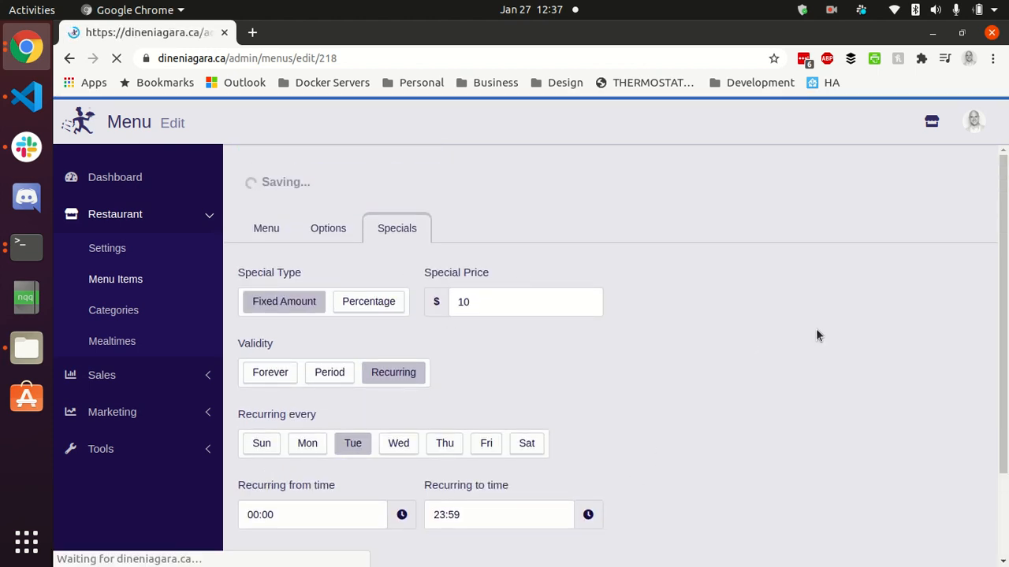
Step: Filter the menu items list by the Homemade Burger Bar category, and return it to all categories
{"action": "left_click", "coordinate": [147, 279]}
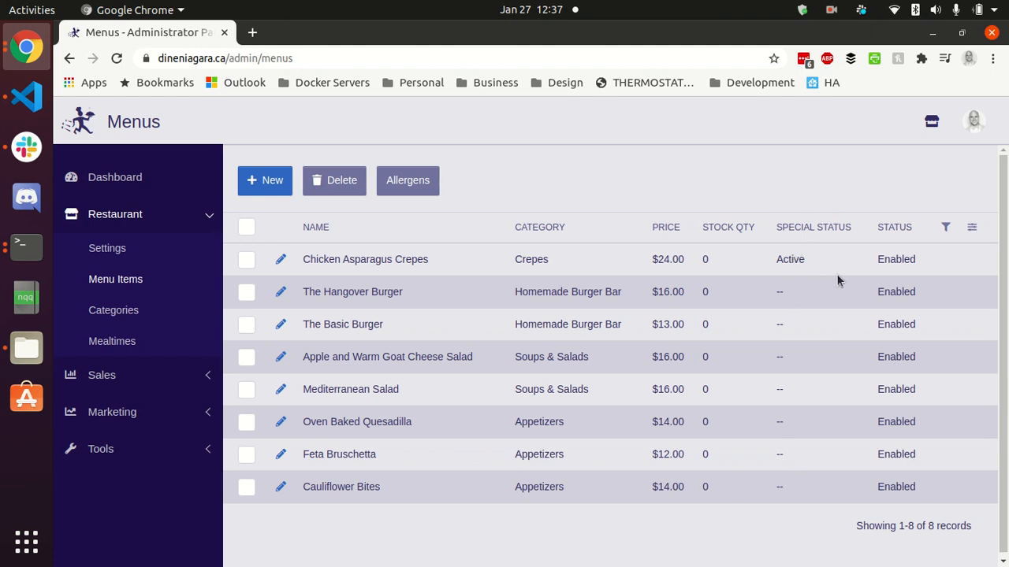
{"action": "left_click", "coordinate": [946, 228]}
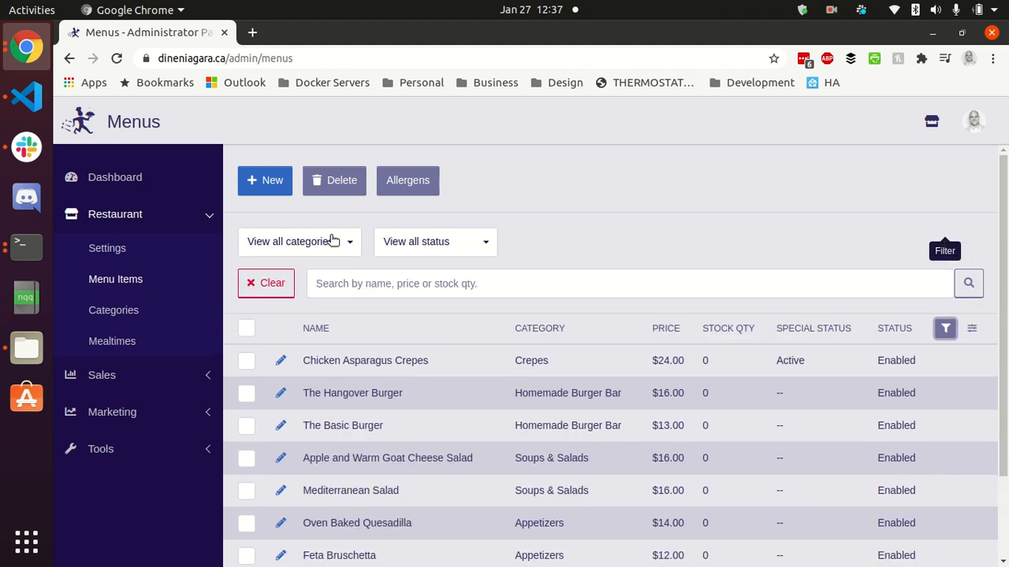
{"action": "left_click", "coordinate": [332, 240]}
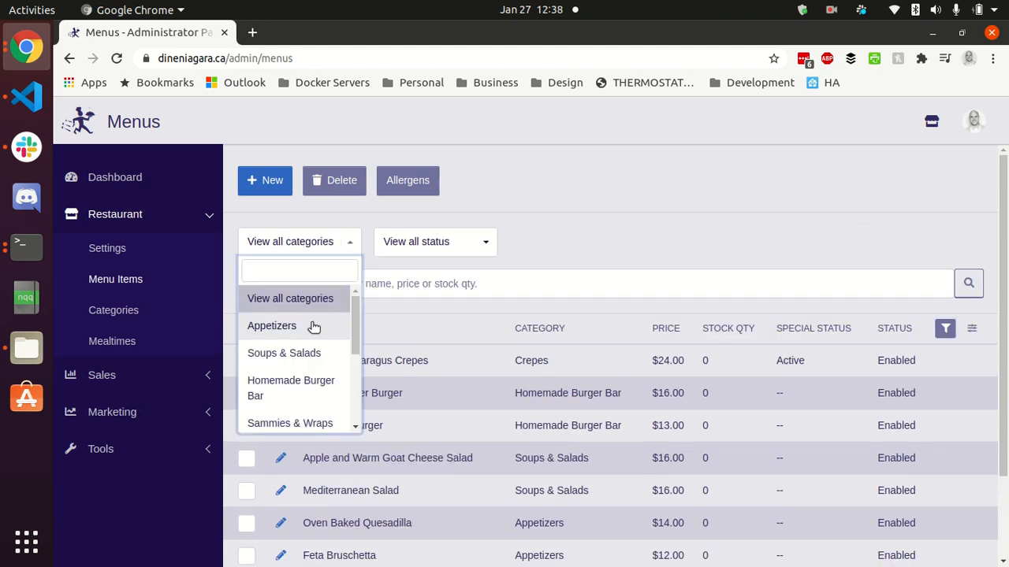
{"action": "scroll", "coordinate": [314, 339], "scroll_direction": "down", "scroll_amount": 1}
{"action": "left_click", "coordinate": [299, 347]}
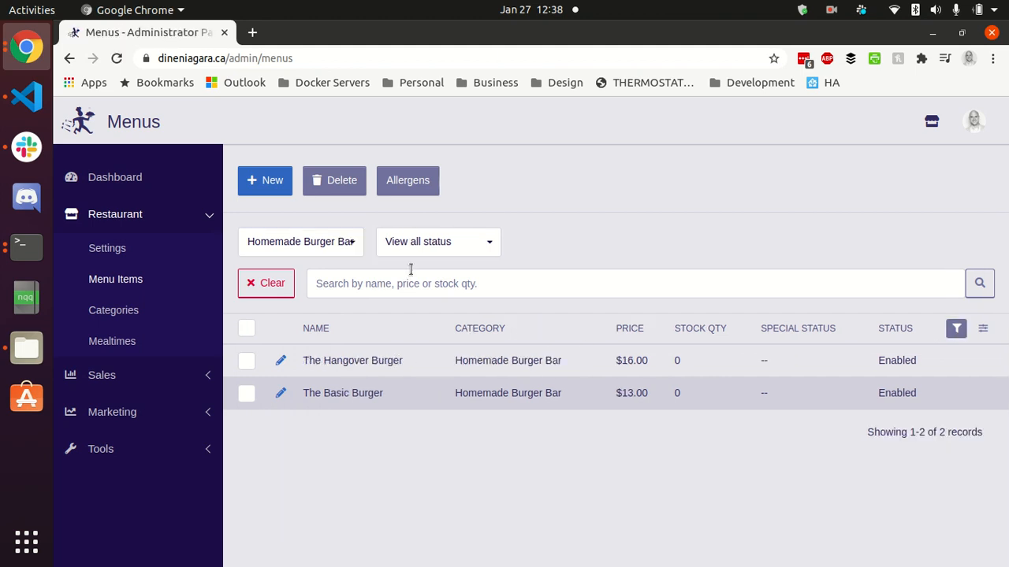
{"action": "left_click", "coordinate": [337, 246]}
{"action": "left_click", "coordinate": [304, 297]}
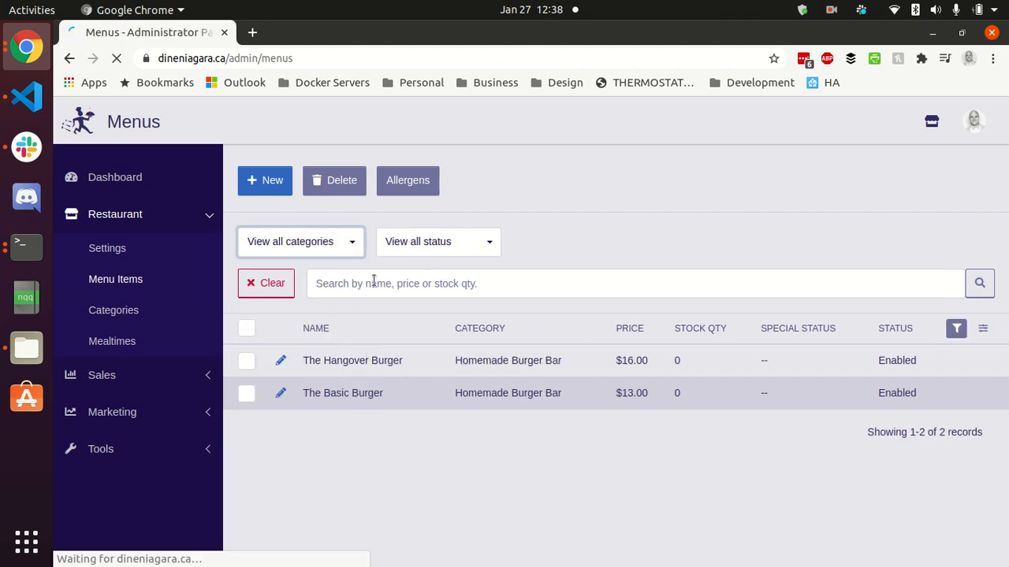
Step: Check the status filter choices, search the menu items for "hangover", and clear and hide the filters
{"action": "left_click", "coordinate": [453, 244]}
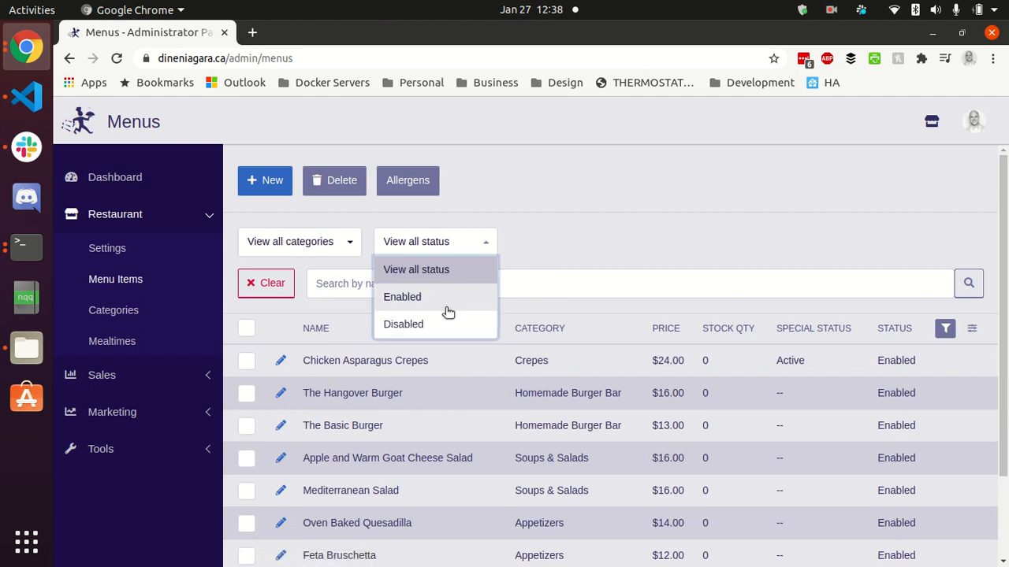
{"action": "left_click", "coordinate": [470, 284]}
{"action": "left_click", "coordinate": [473, 282]}
{"action": "type", "text": "hangover"}
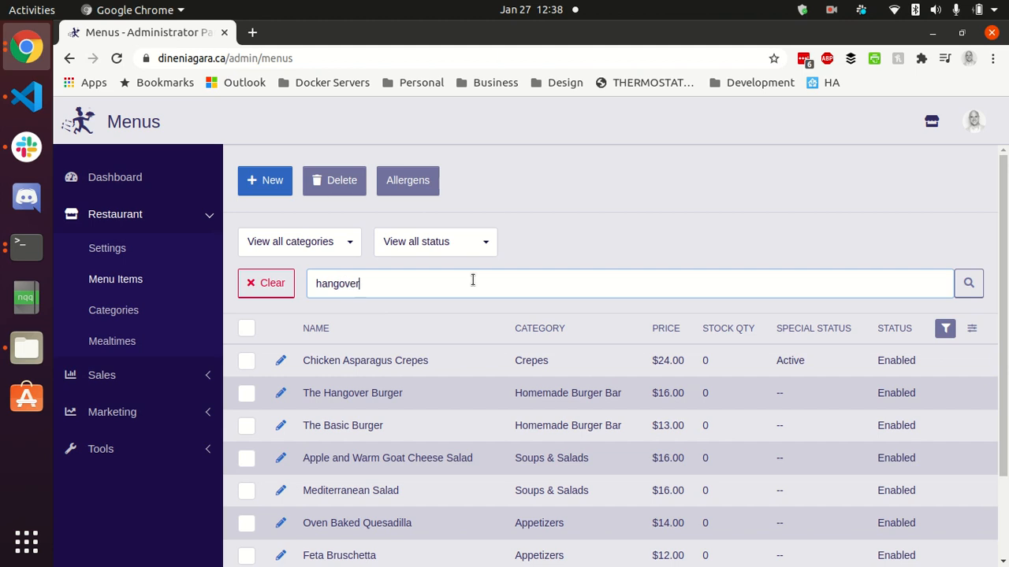
{"action": "key", "text": "Return"}
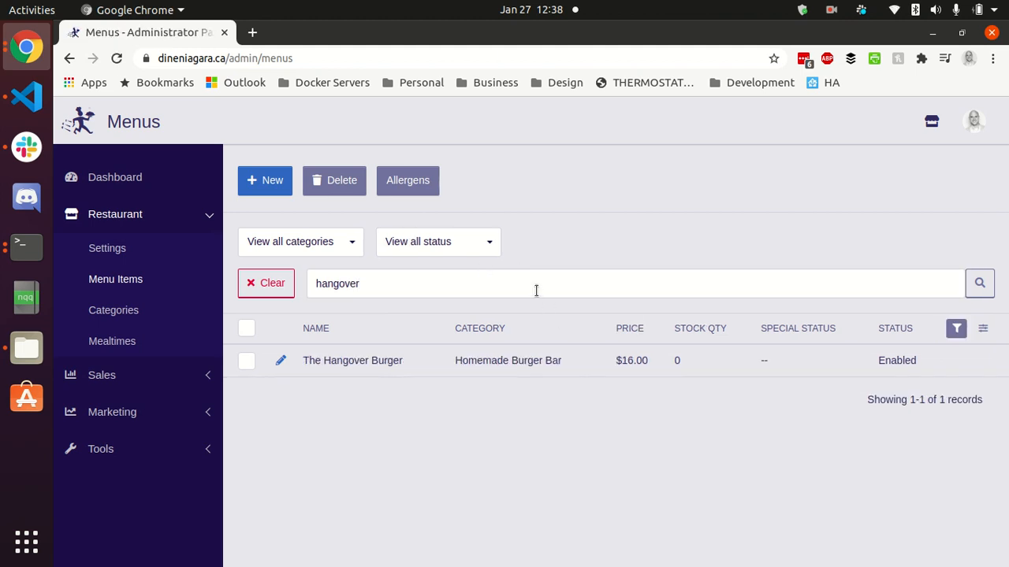
{"action": "left_click", "coordinate": [265, 285]}
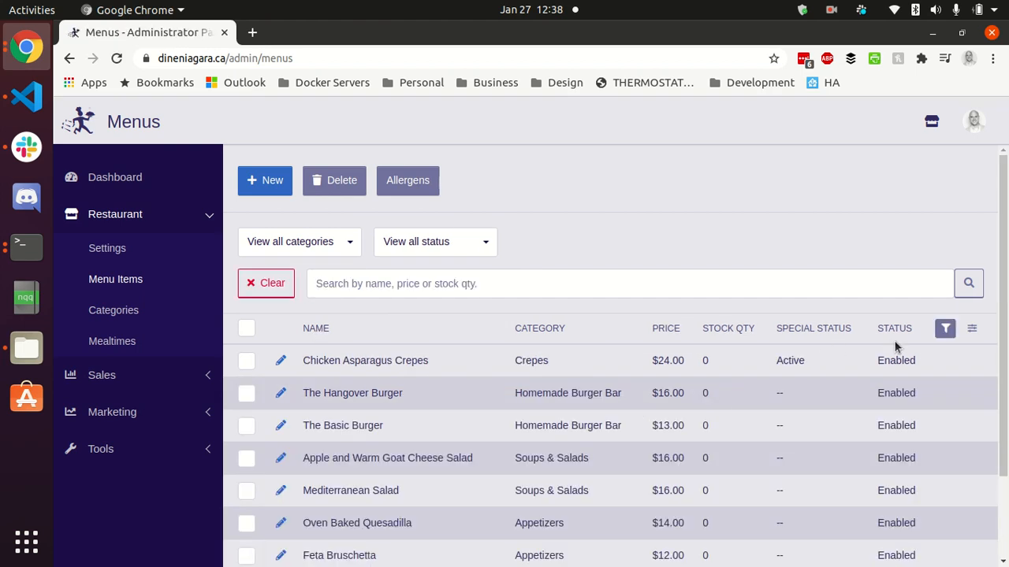
{"action": "left_click", "coordinate": [950, 330]}
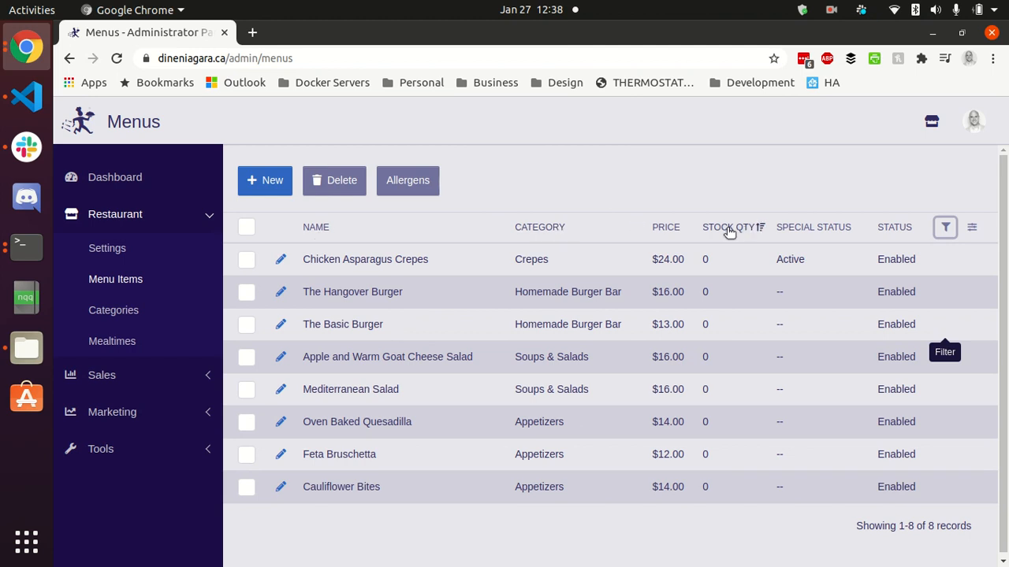
Step: Sort the menu items list by price in descending order, and re-sort it by category
{"action": "left_click", "coordinate": [660, 229]}
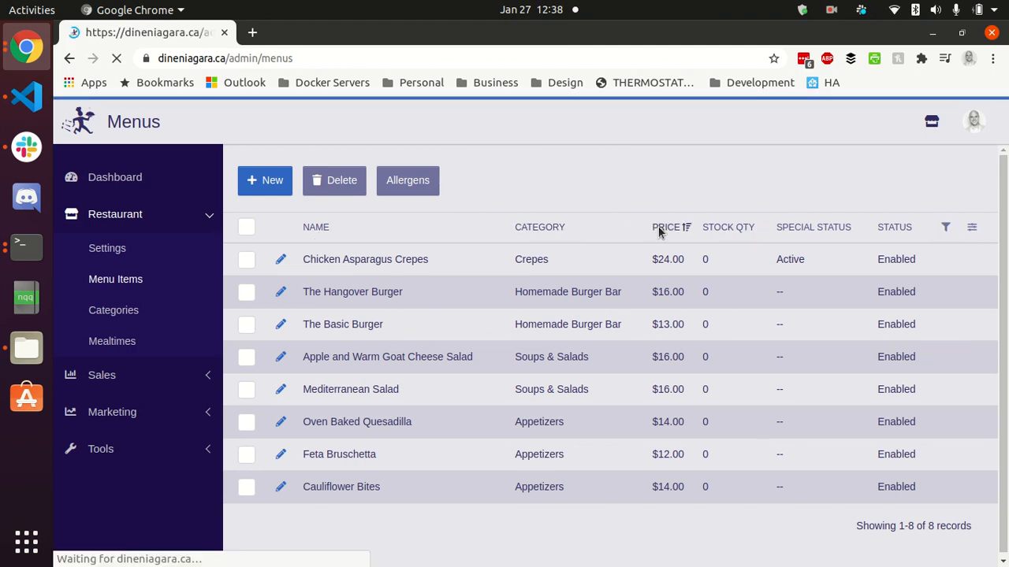
{"action": "left_click", "coordinate": [660, 230]}
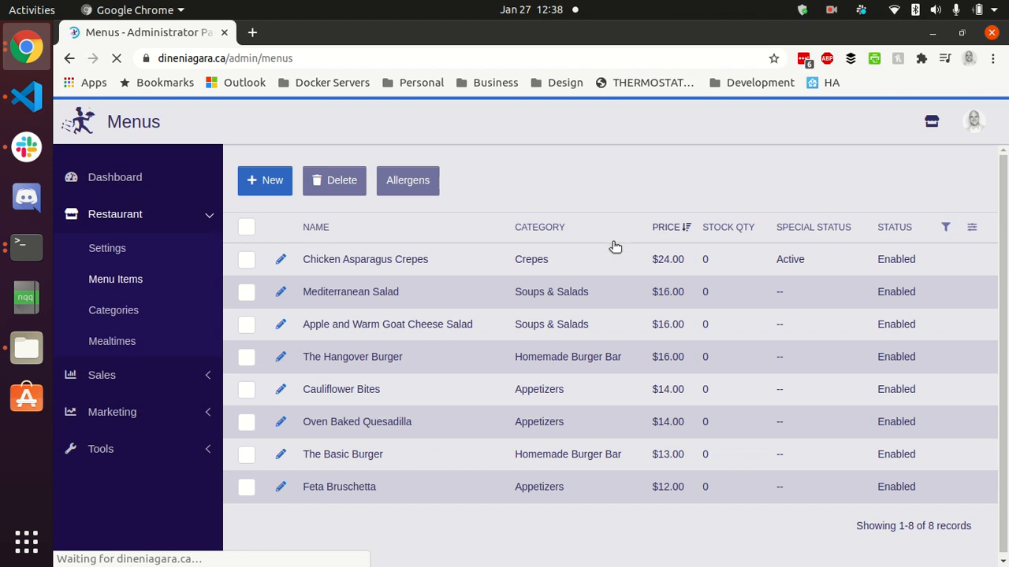
{"action": "left_click", "coordinate": [548, 227]}
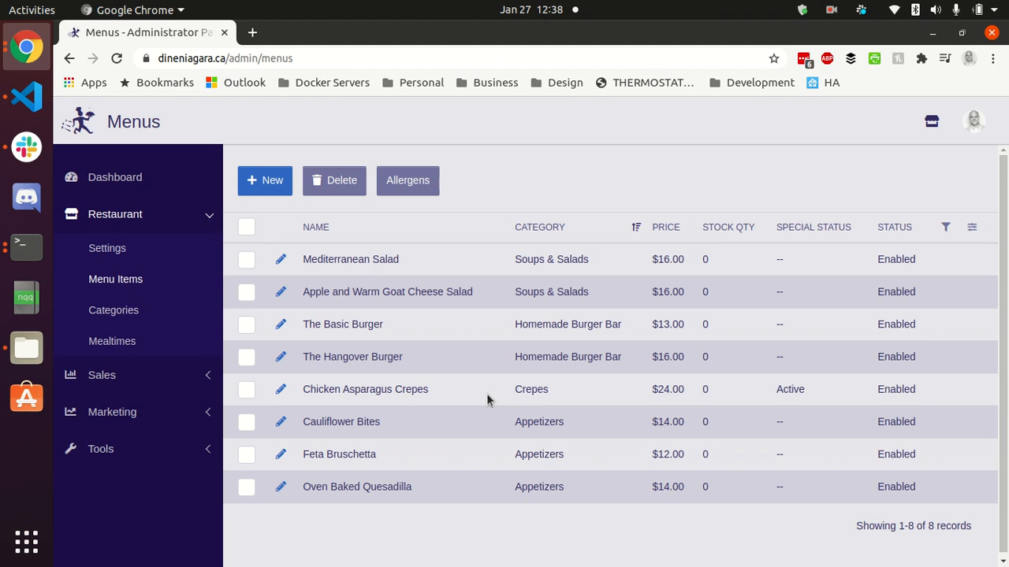
{"action": "left_click", "coordinate": [832, 11]}
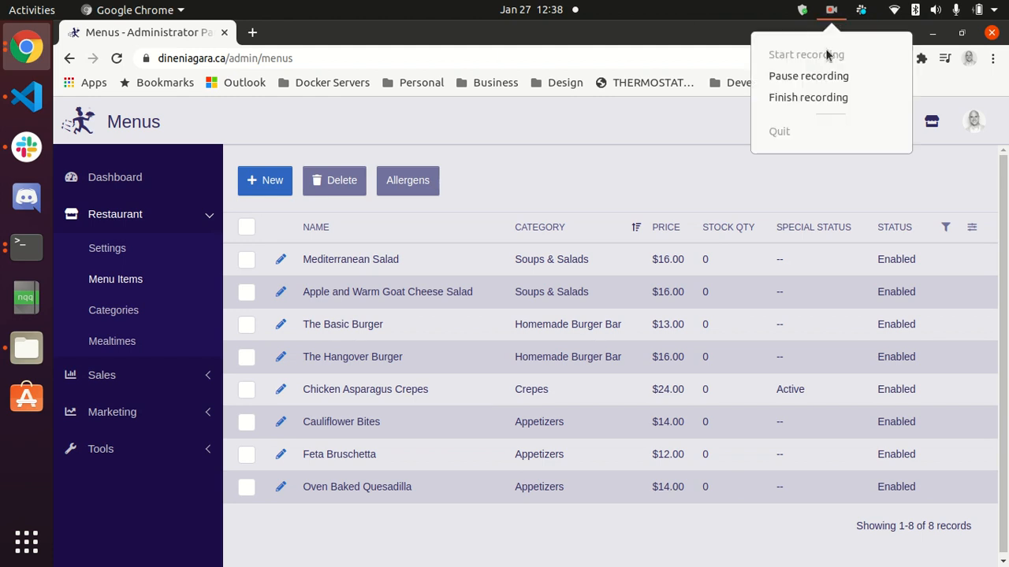